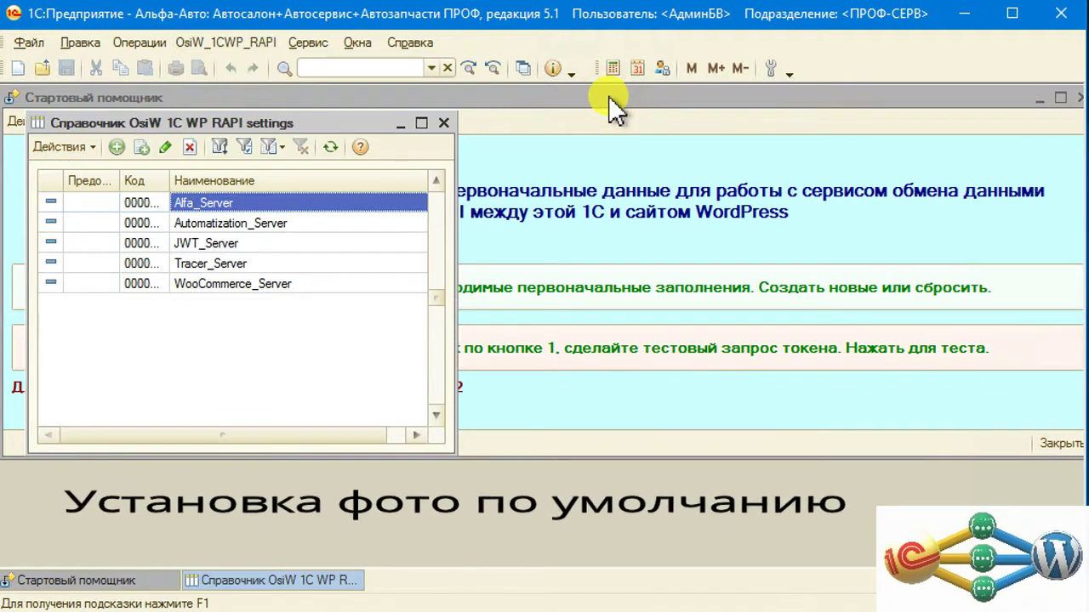
# Open the Alfa_Server settings and choose mersedes-2.jpg as the default picture.
pyautogui.doubleClick(235, 203)
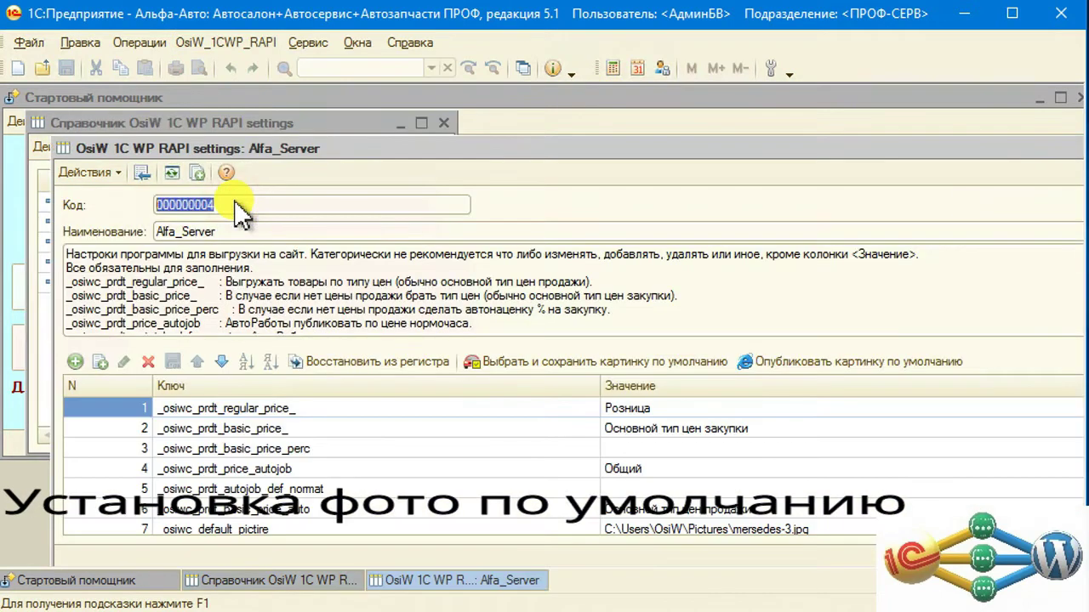
pyautogui.click(582, 355)
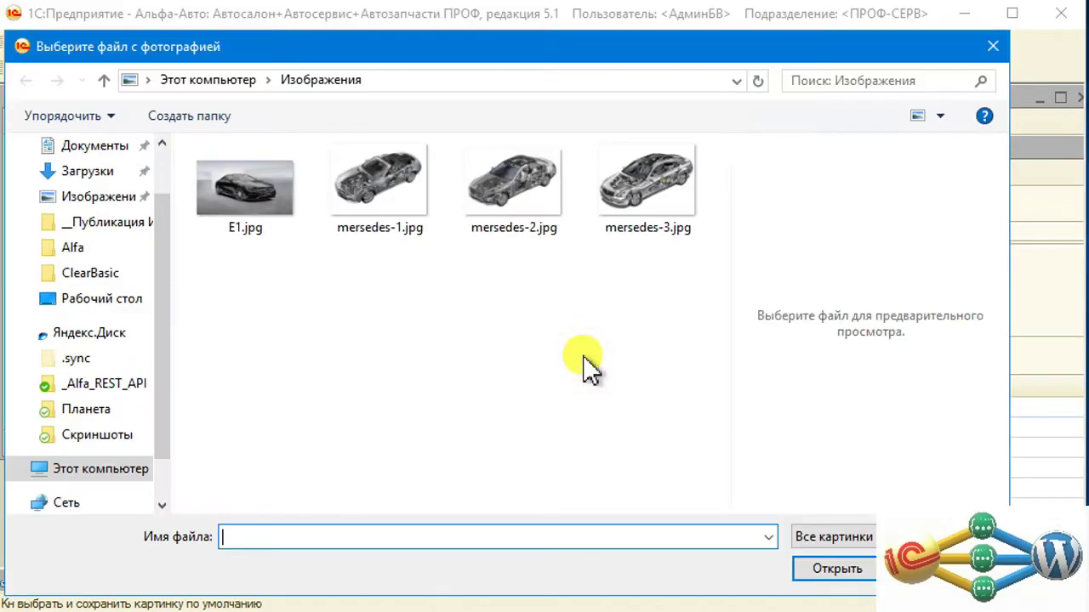
pyautogui.click(531, 191)
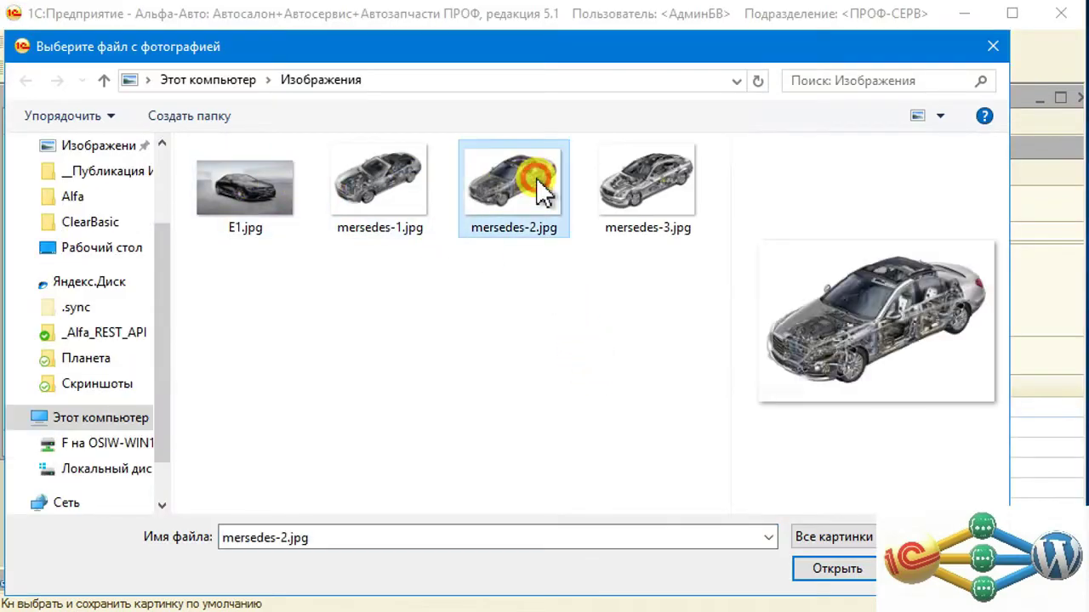
pyautogui.click(837, 571)
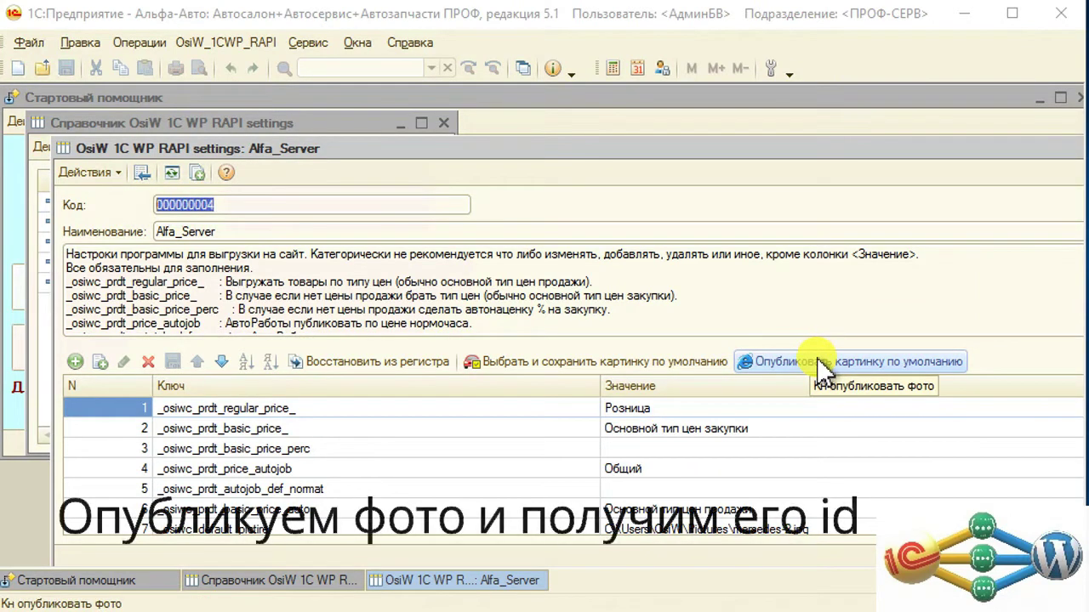
# Publish the default picture to the site, then save the settings and close the settings list and start assistant.
pyautogui.click(816, 358)
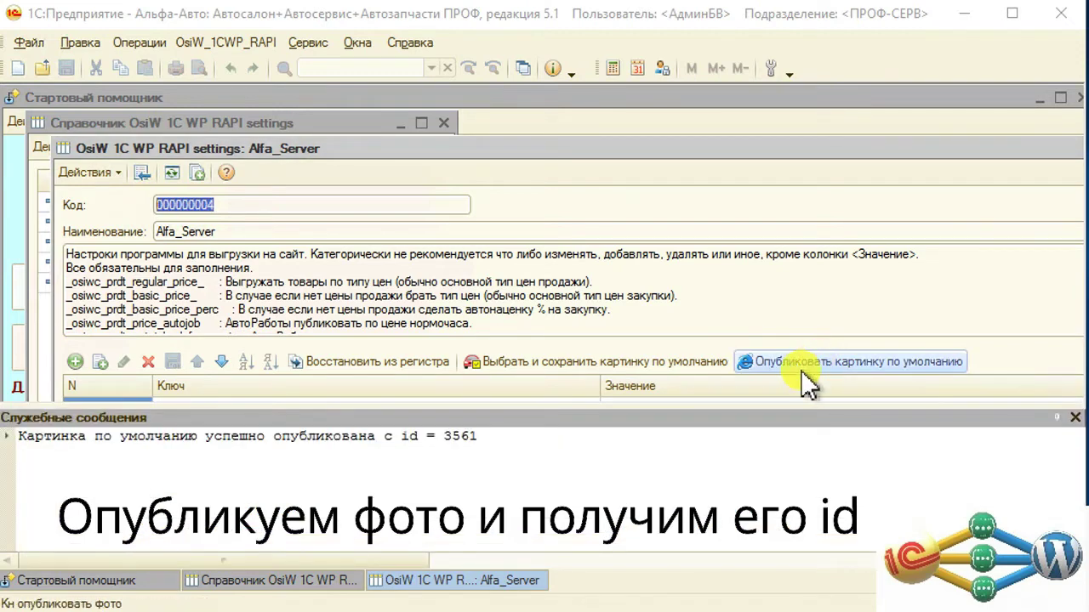
pyautogui.click(1076, 417)
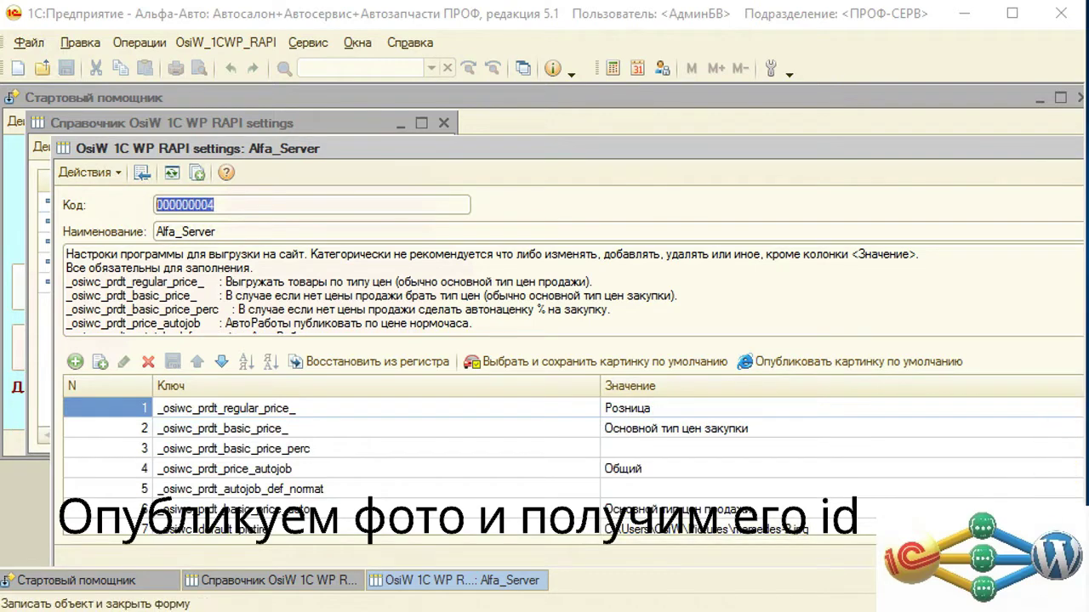
pyautogui.hotkey('ctrl', 'Return')
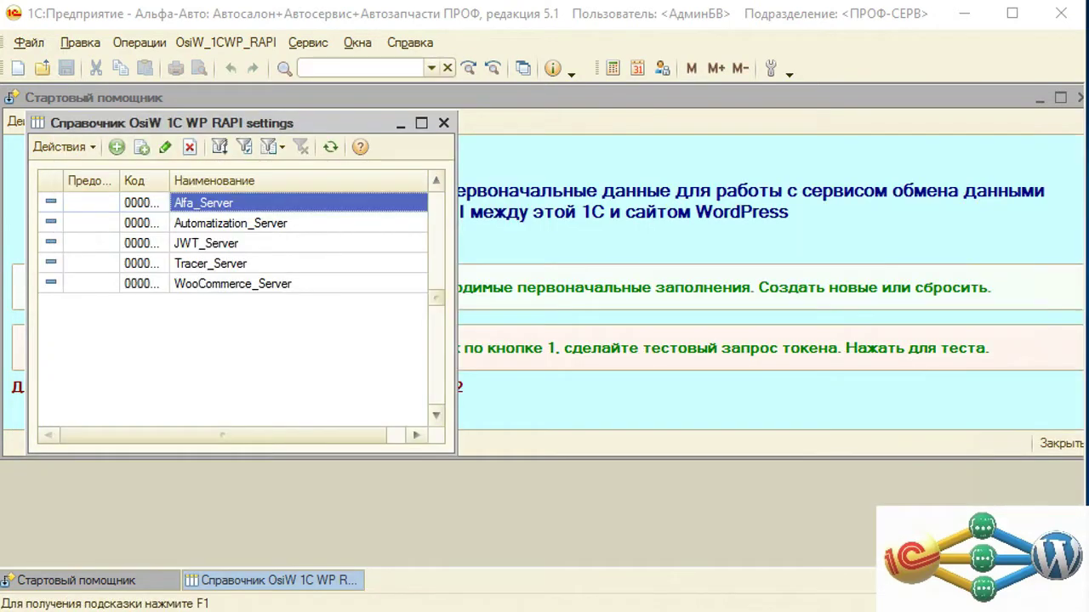
pyautogui.click(443, 124)
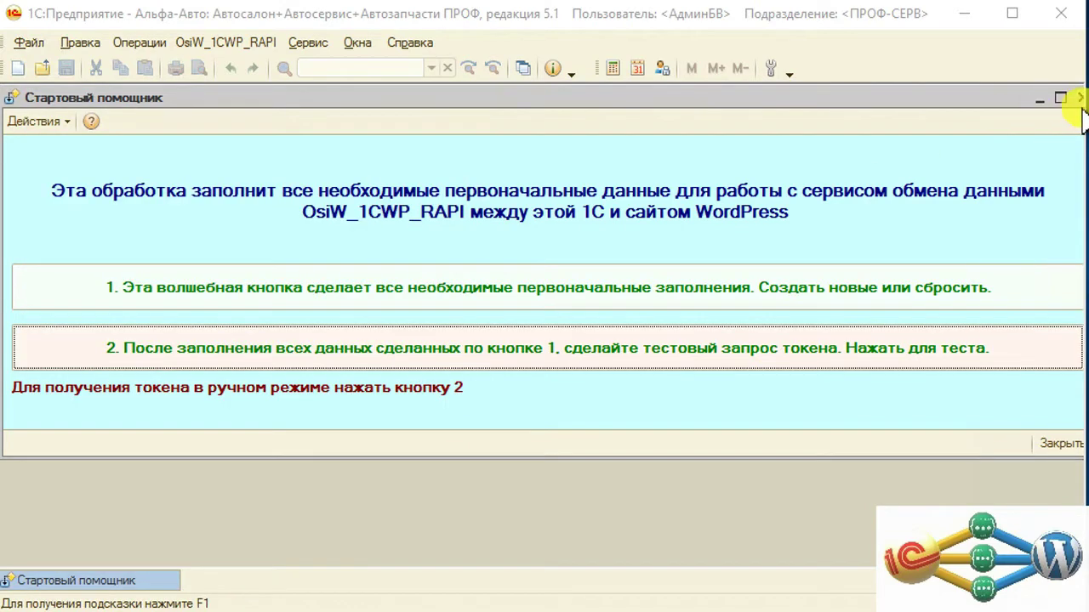
pyautogui.click(1077, 97)
# Open the directory of site post and product categories (Рубрики-Категории постов-товаров сайта).
pyautogui.click(250, 43)
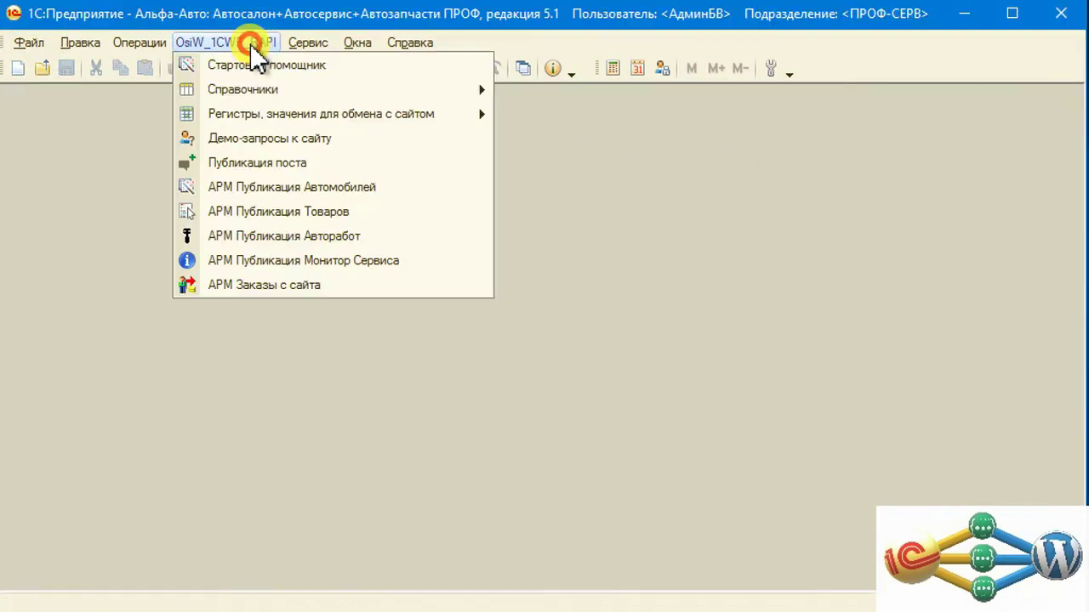
pyautogui.click(264, 91)
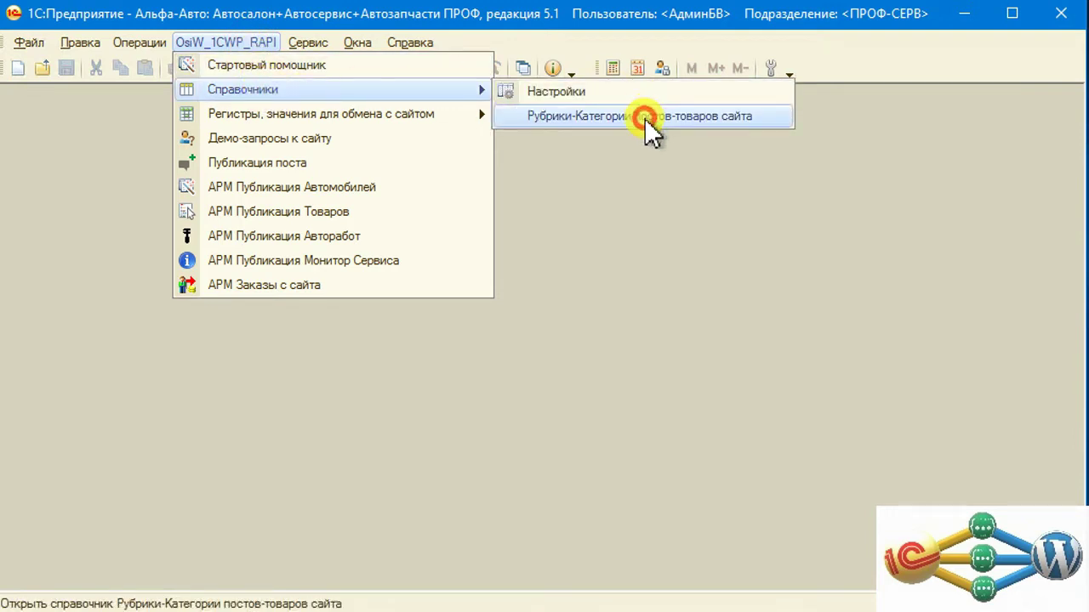
pyautogui.click(645, 118)
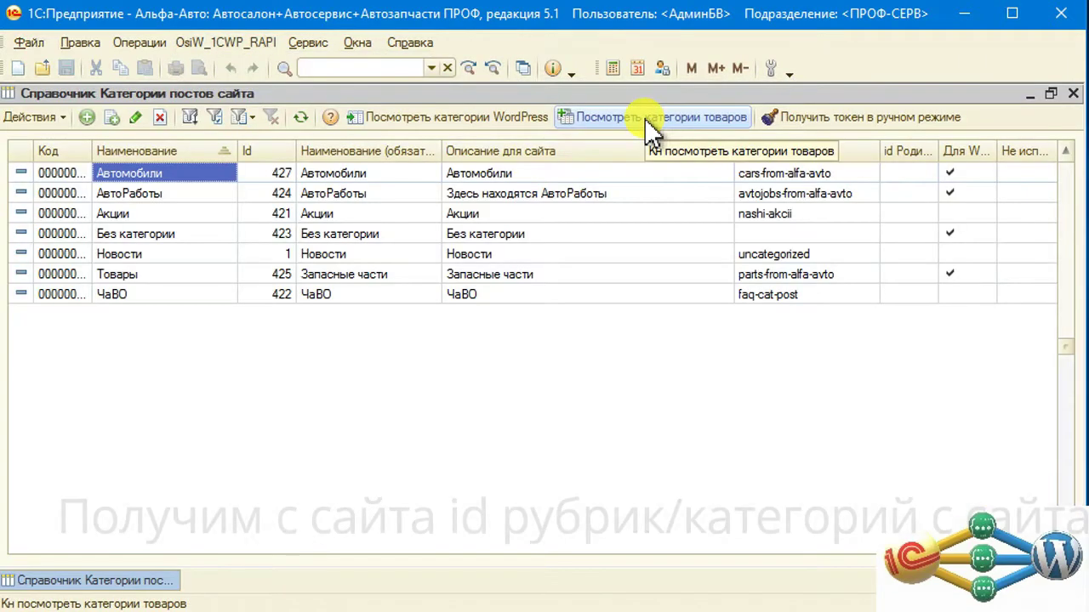
# Retrieve the WordPress categories from the site and examine the id, name and slug of the Акции category.
pyautogui.click(452, 119)
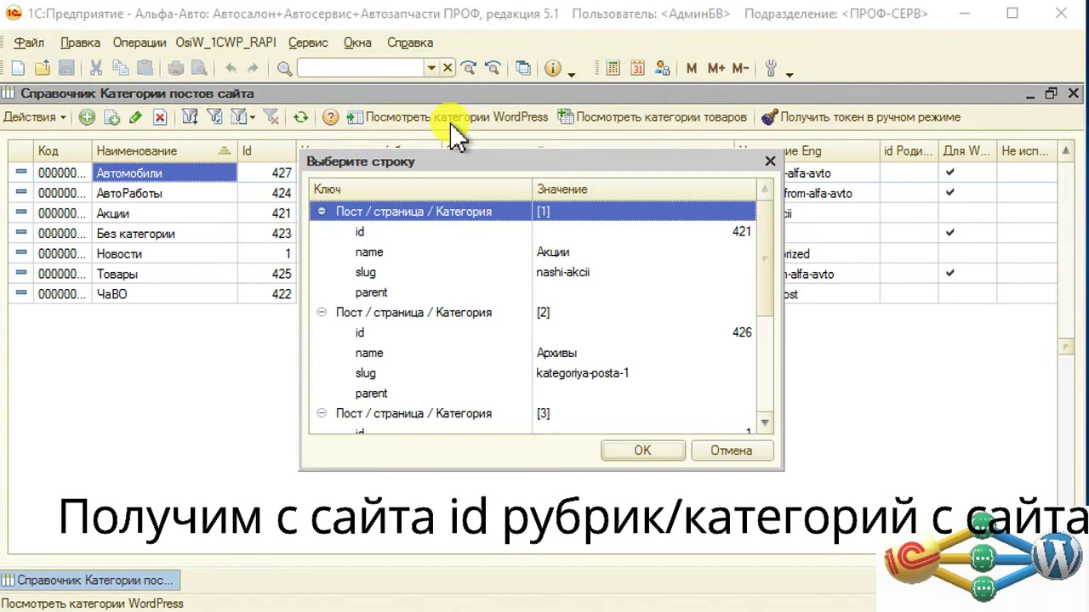
pyautogui.moveTo(455, 165); pyautogui.dragTo(669, 154)
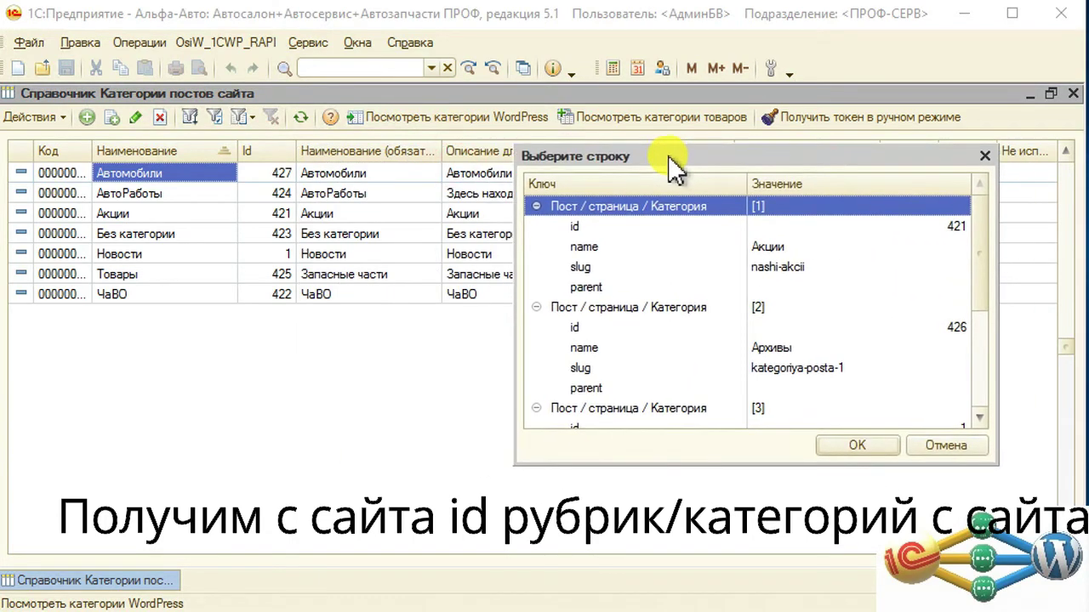
pyautogui.click(603, 228)
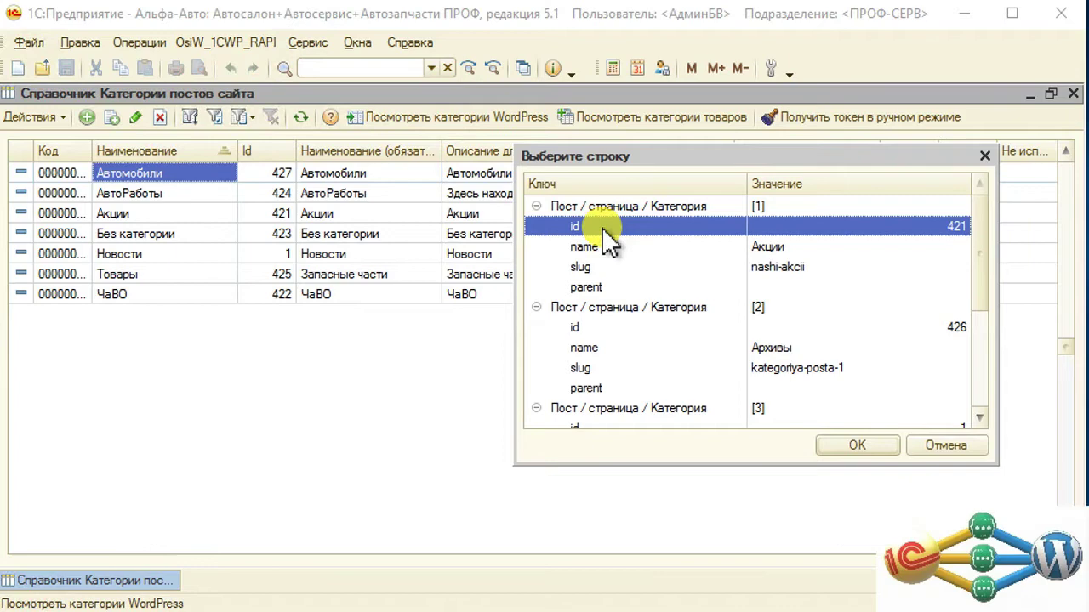
pyautogui.click(776, 249)
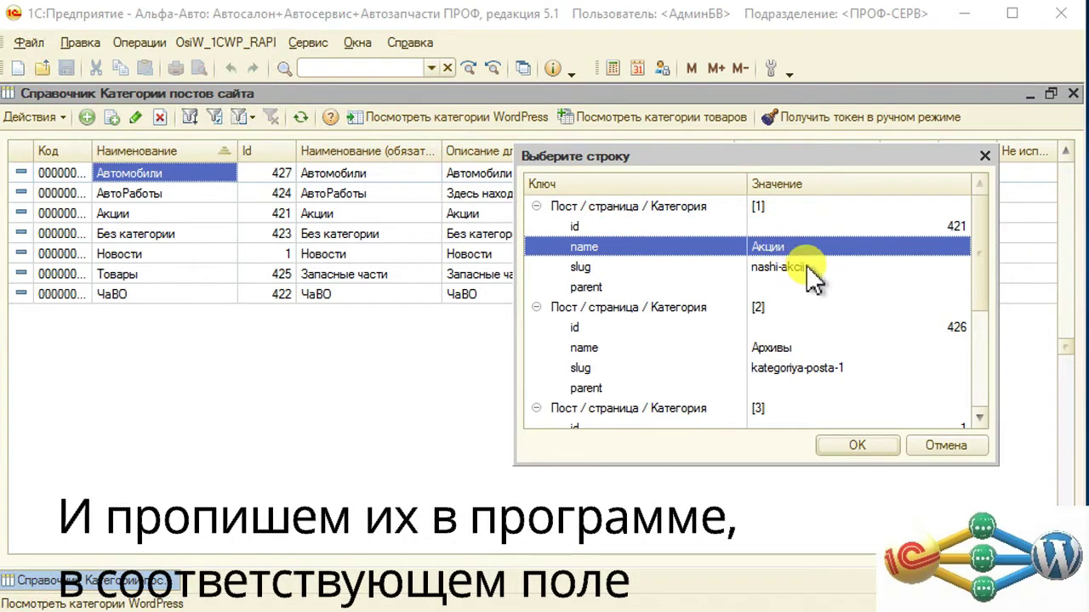
pyautogui.click(814, 271)
pyautogui.click(849, 227)
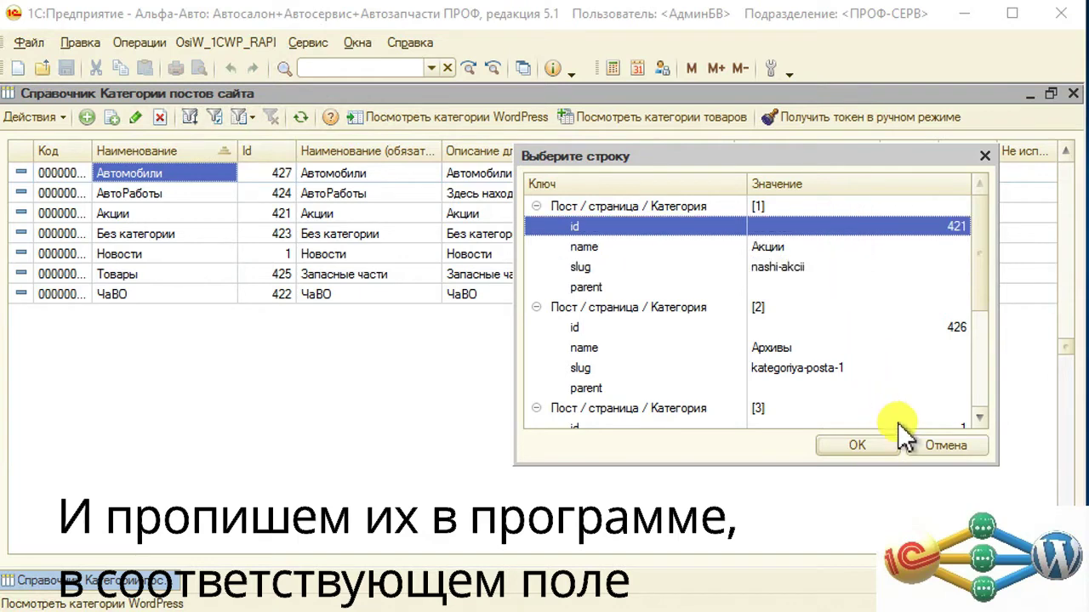
pyautogui.click(947, 447)
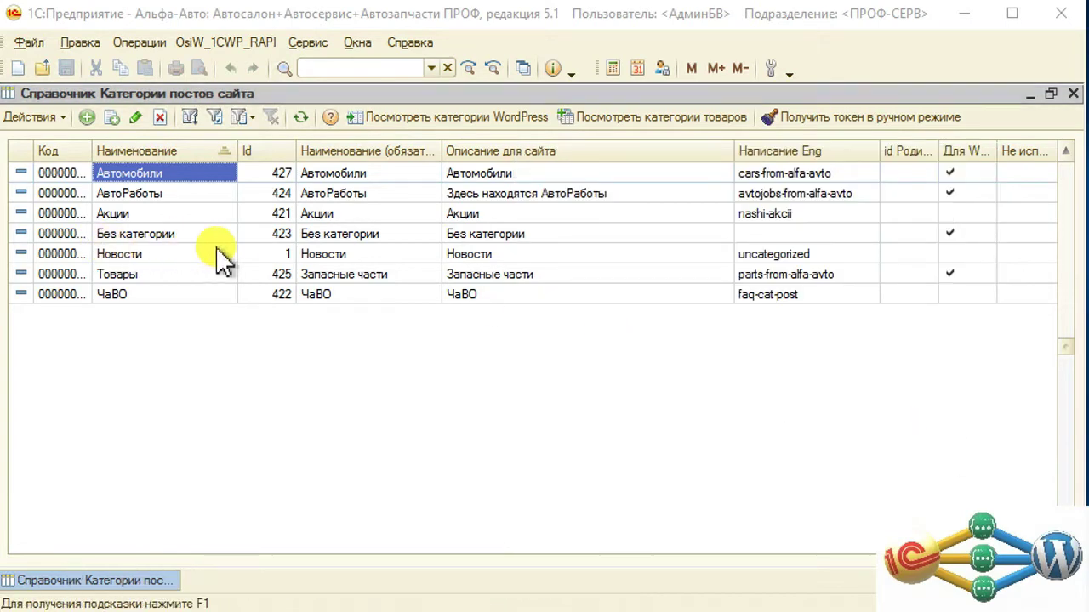
# Create a new category named "Тестовые публикации" with the site name "testovye-publicfcii".
pyautogui.click(85, 118)
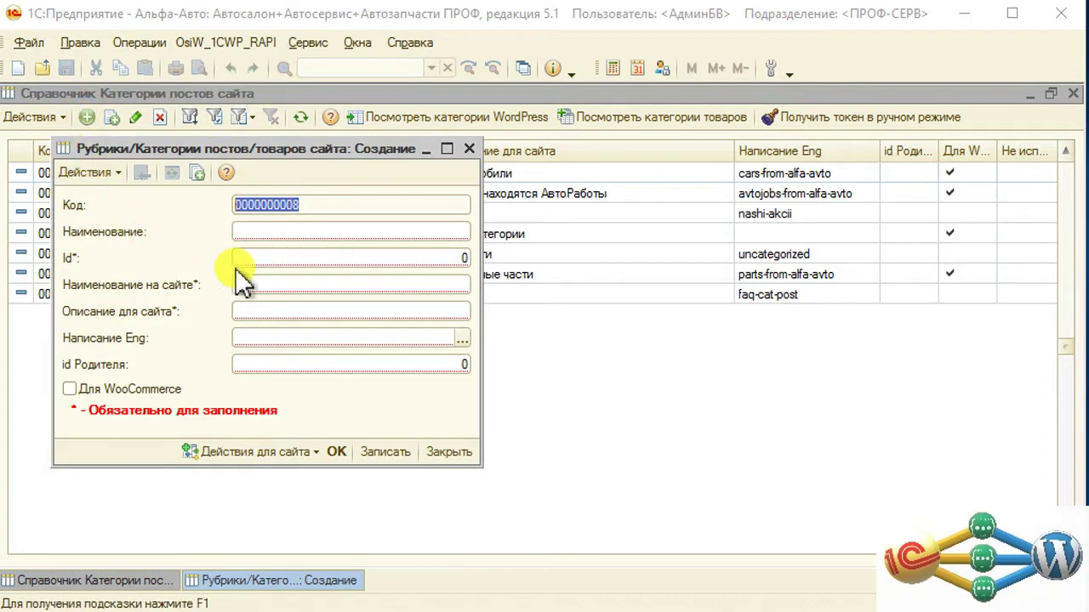
pyautogui.click(318, 226)
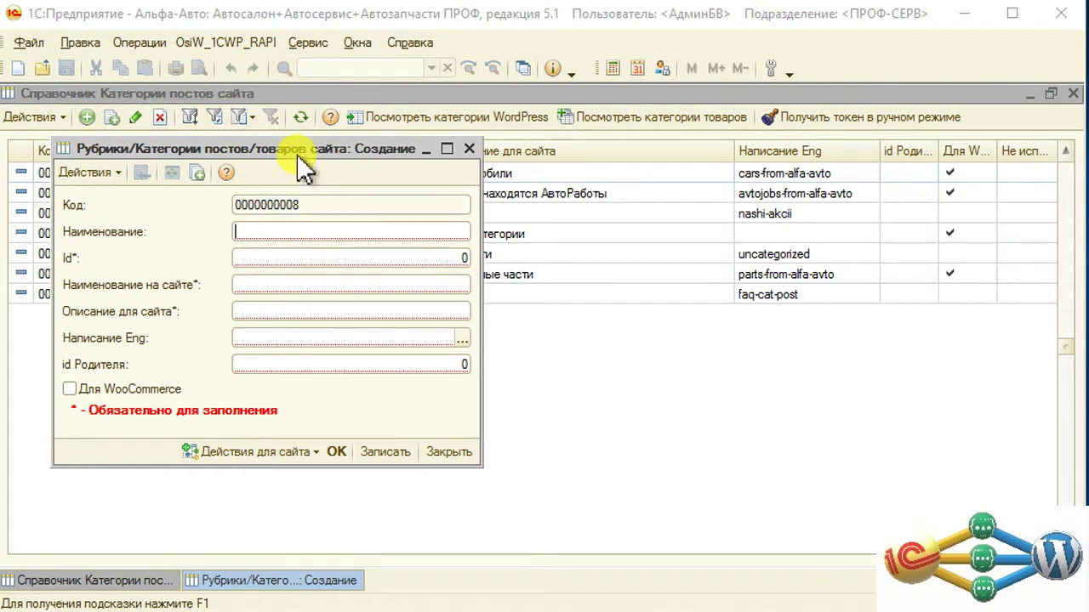
pyautogui.moveTo(301, 150); pyautogui.dragTo(444, 176)
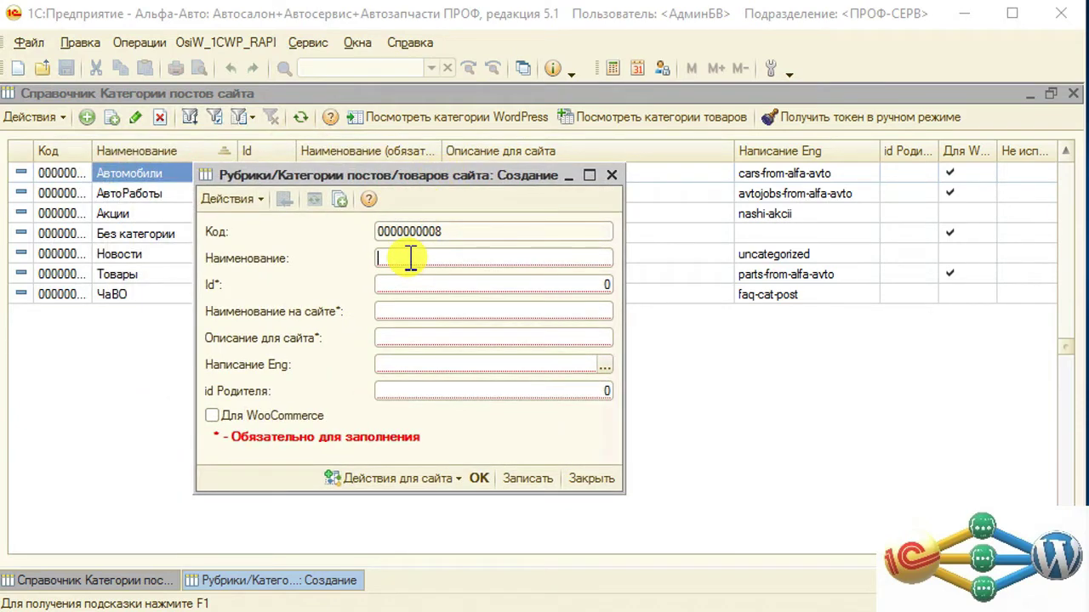
pyautogui.write('Те')
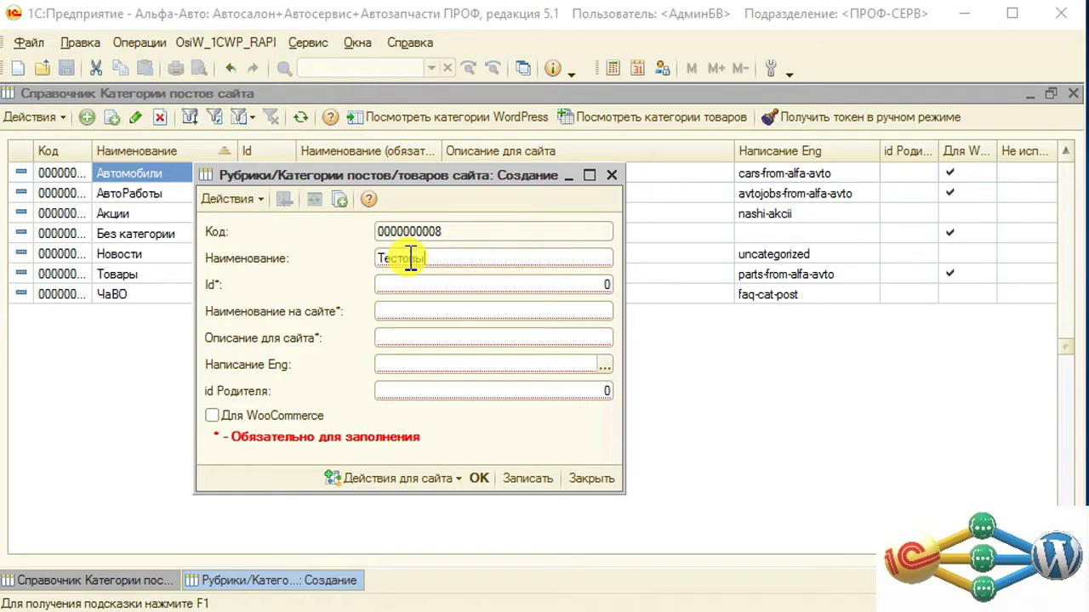
pyautogui.write('стовые публикации')
pyautogui.click(417, 311)
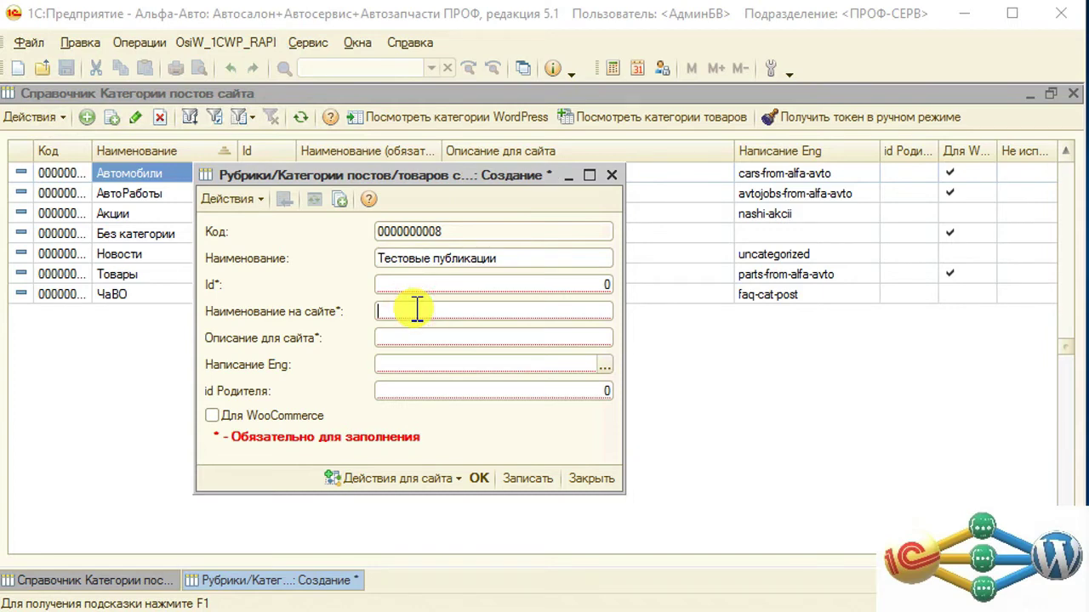
pyautogui.write('testovye-publicfcii')
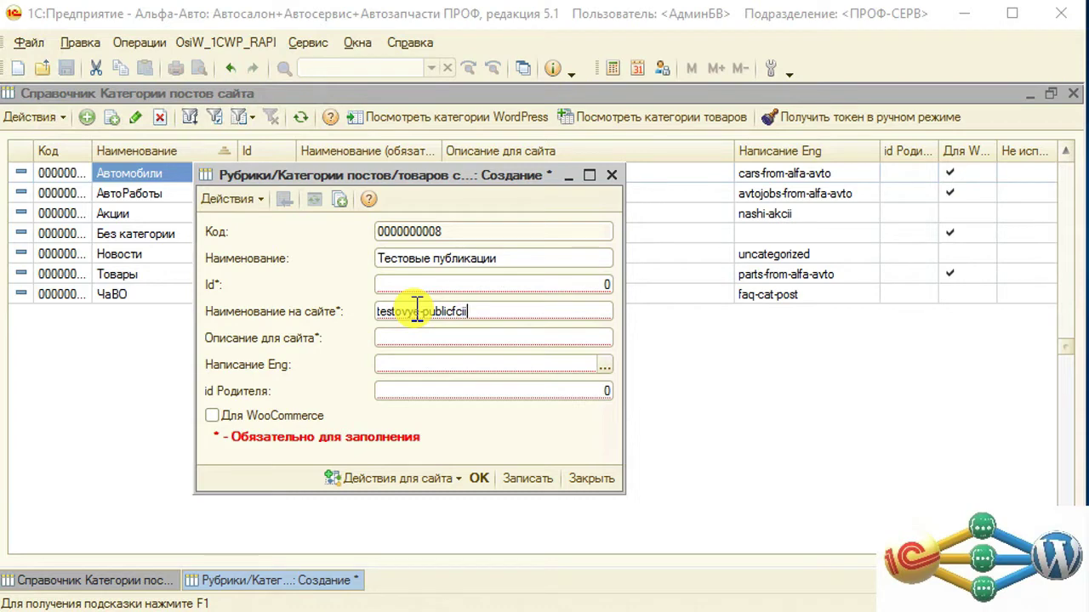
# Copy the category name into the site description, set the English spelling to "testovye-publicfcii", and save the record.
pyautogui.click(460, 258)
pyautogui.hotkey('ctrl', 'c')
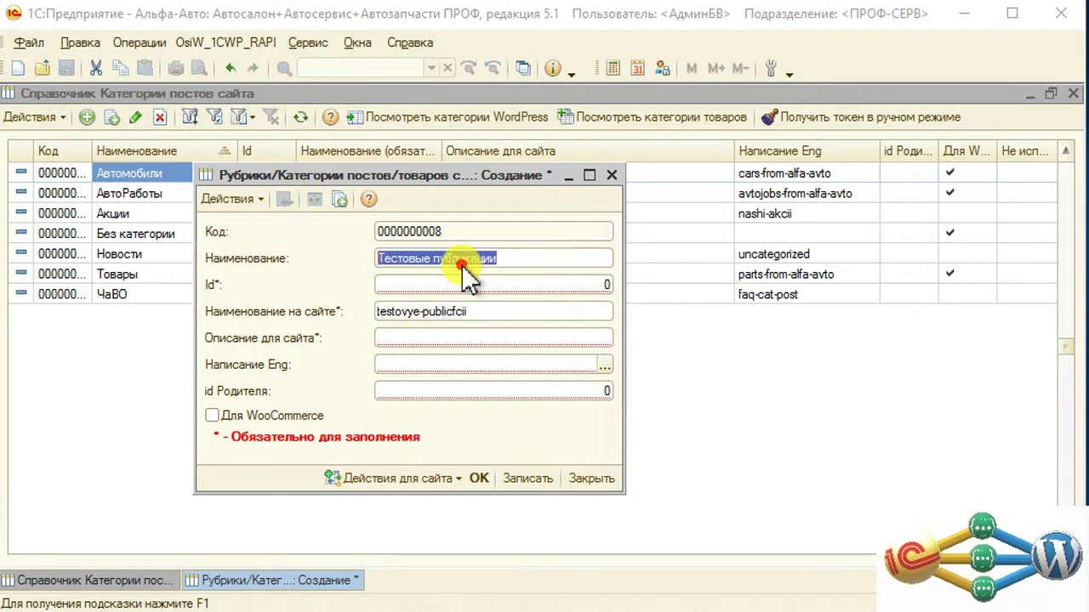
pyautogui.rightClick(433, 338)
pyautogui.click(482, 426)
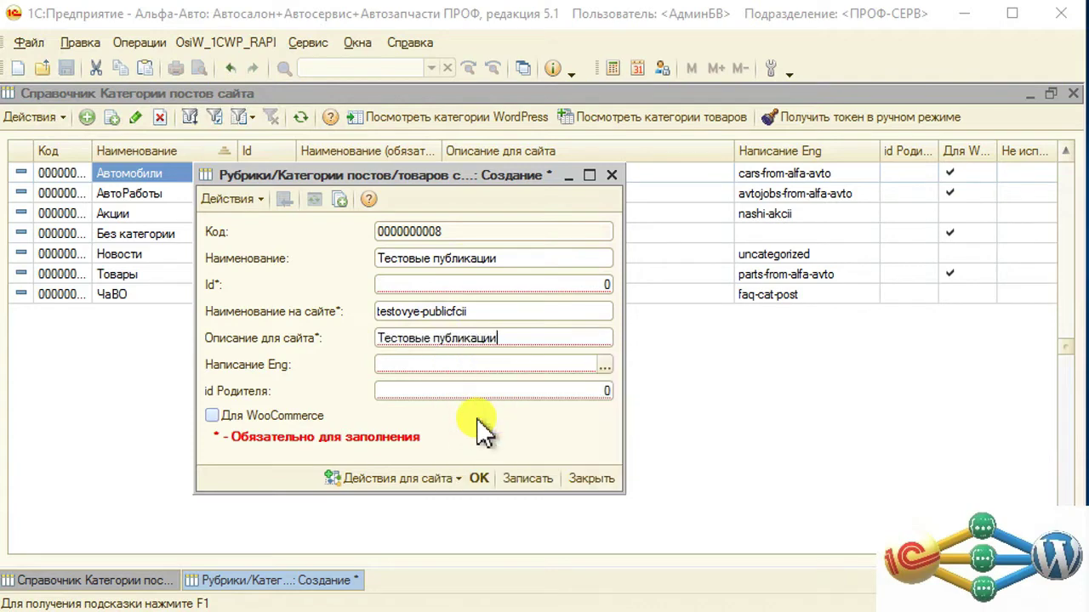
pyautogui.click(459, 312)
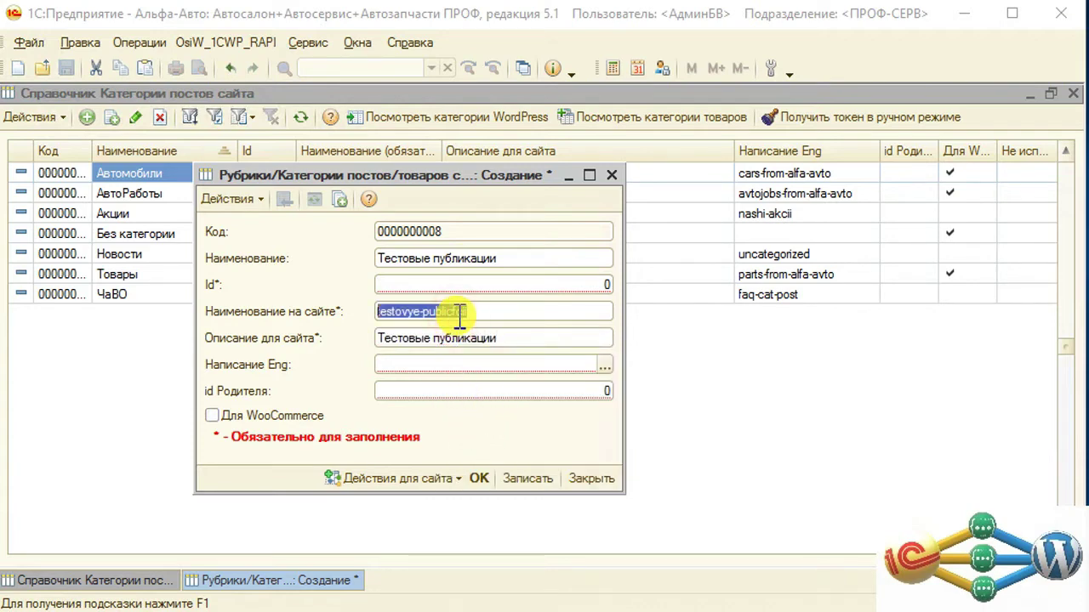
pyautogui.click(451, 364)
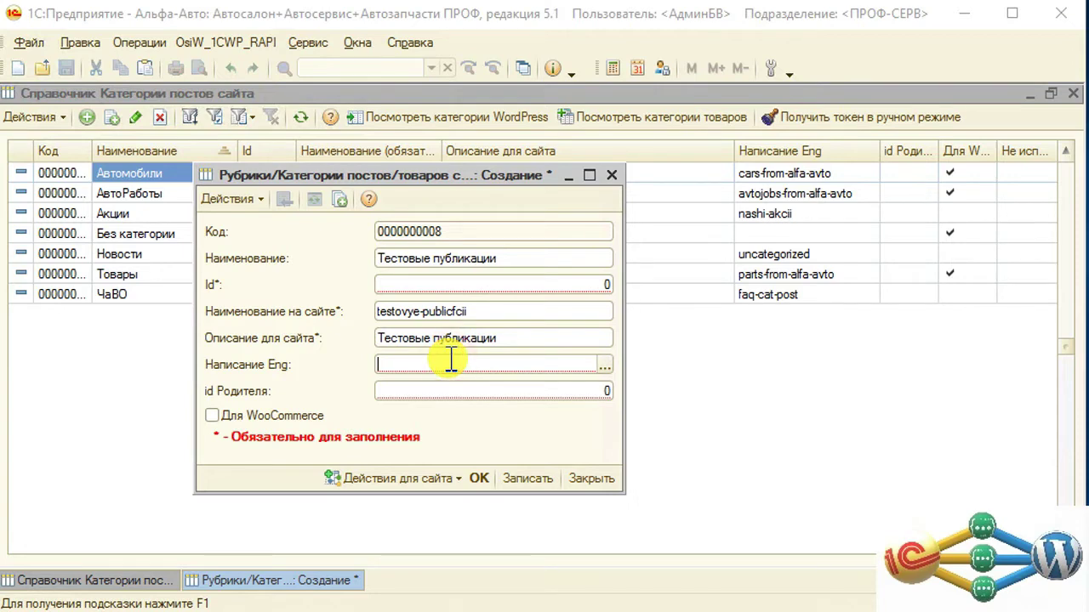
pyautogui.write('testovye-publicfcii')
pyautogui.click(528, 478)
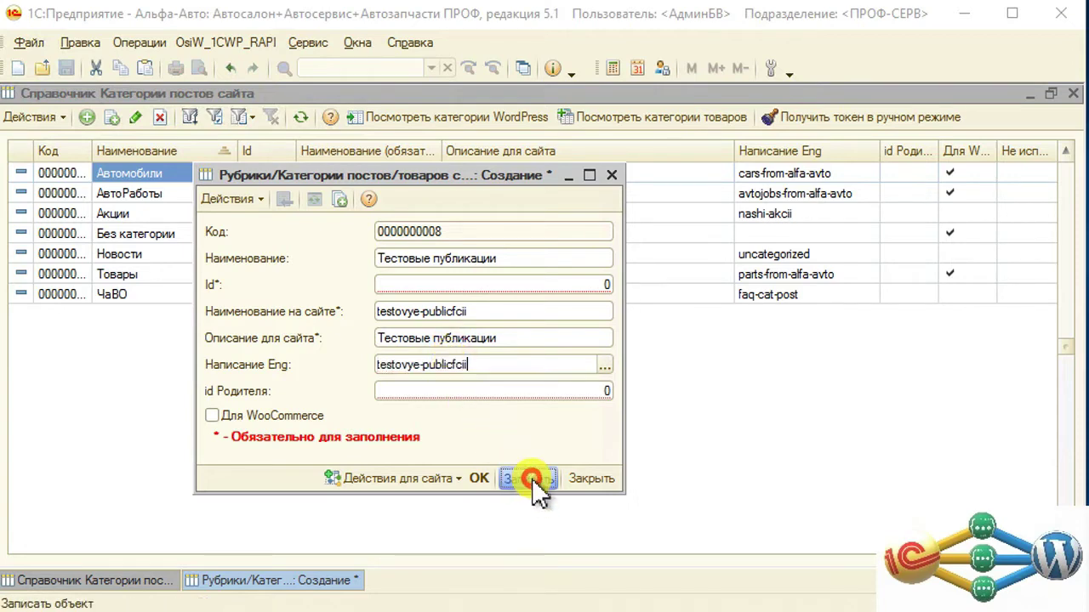
# Create the "Тестовые публикации" category on the site, then save and close its record.
pyautogui.click(417, 477)
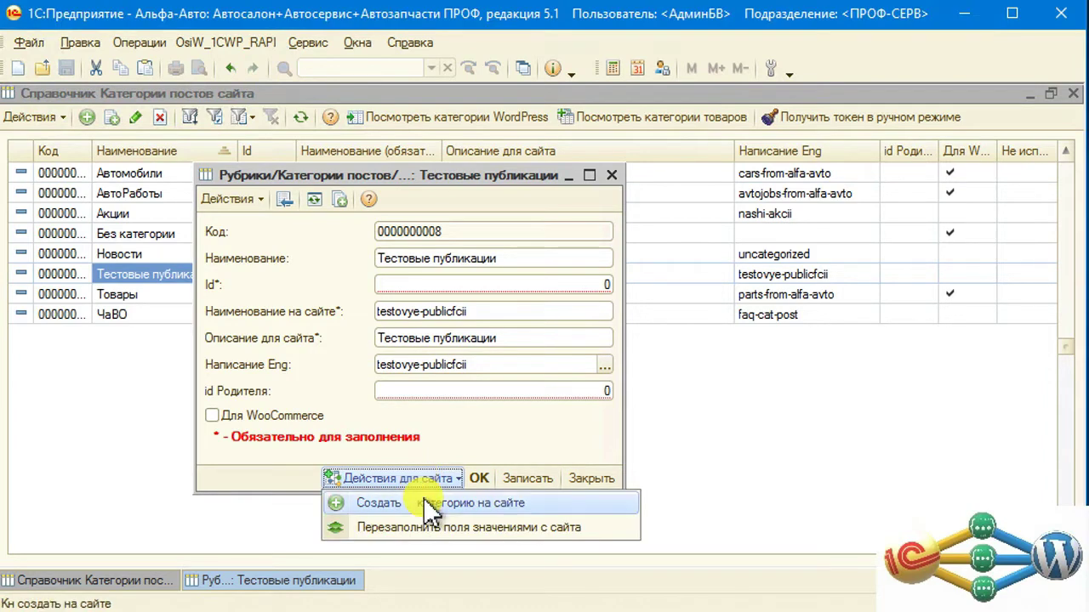
pyautogui.click(426, 500)
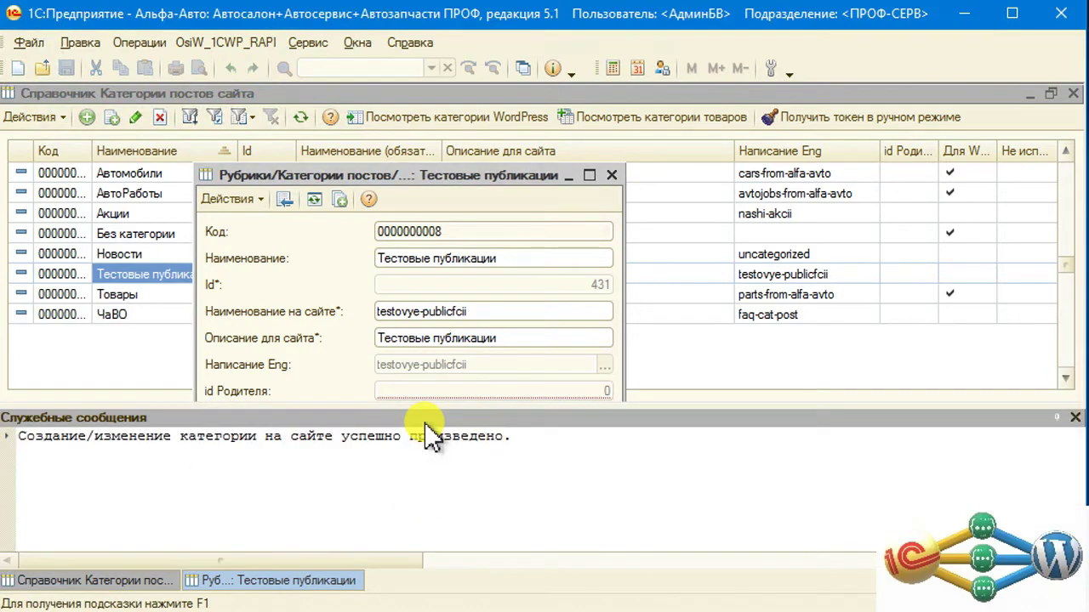
pyautogui.click(1075, 418)
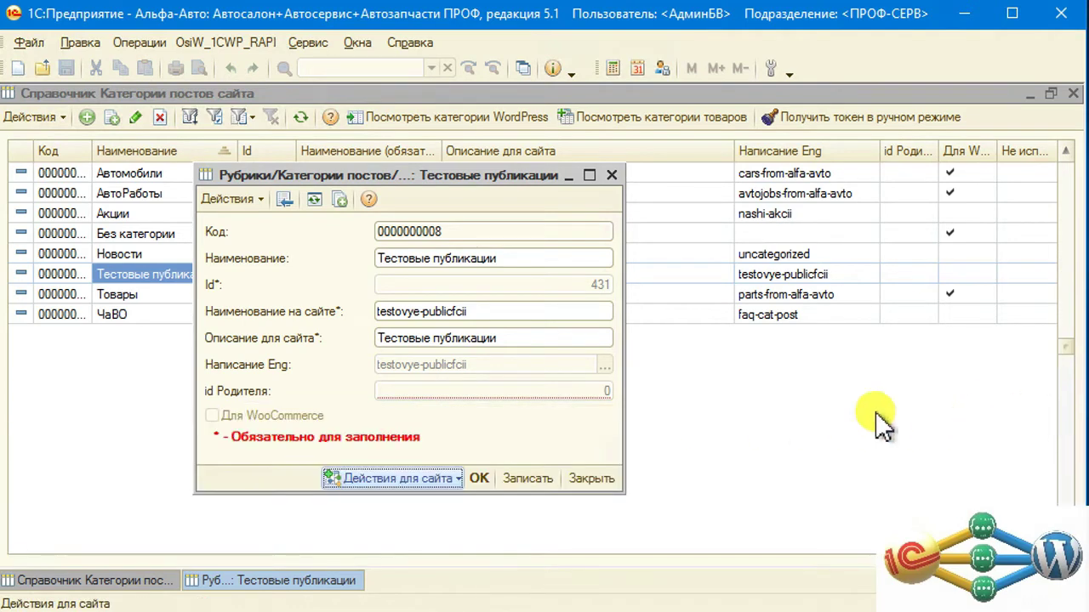
pyautogui.click(488, 477)
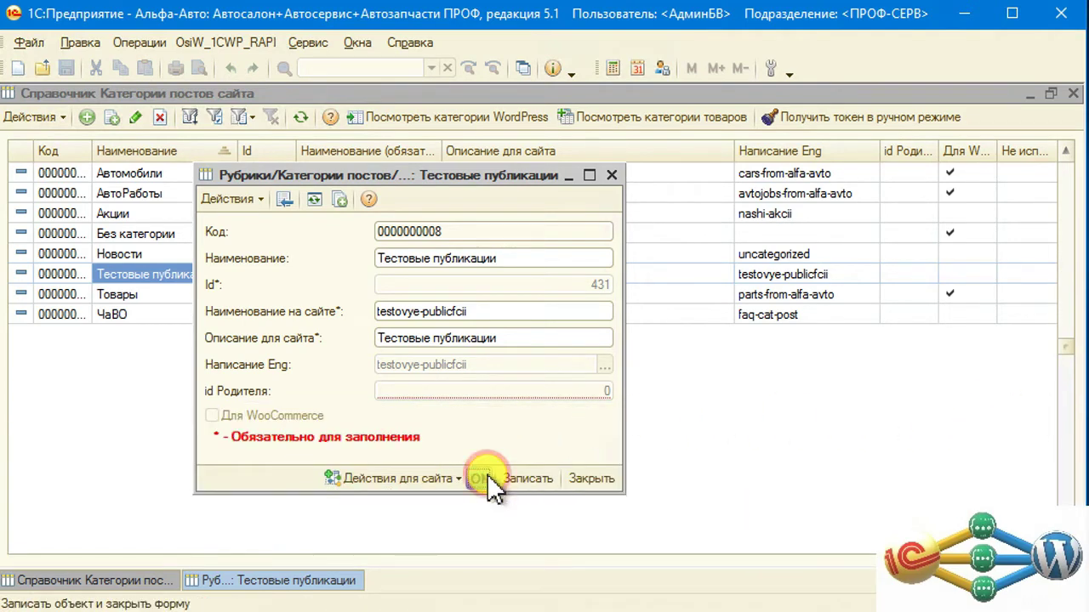
# Close the category directory and open the post publication form (Публикация поста).
pyautogui.click(1074, 93)
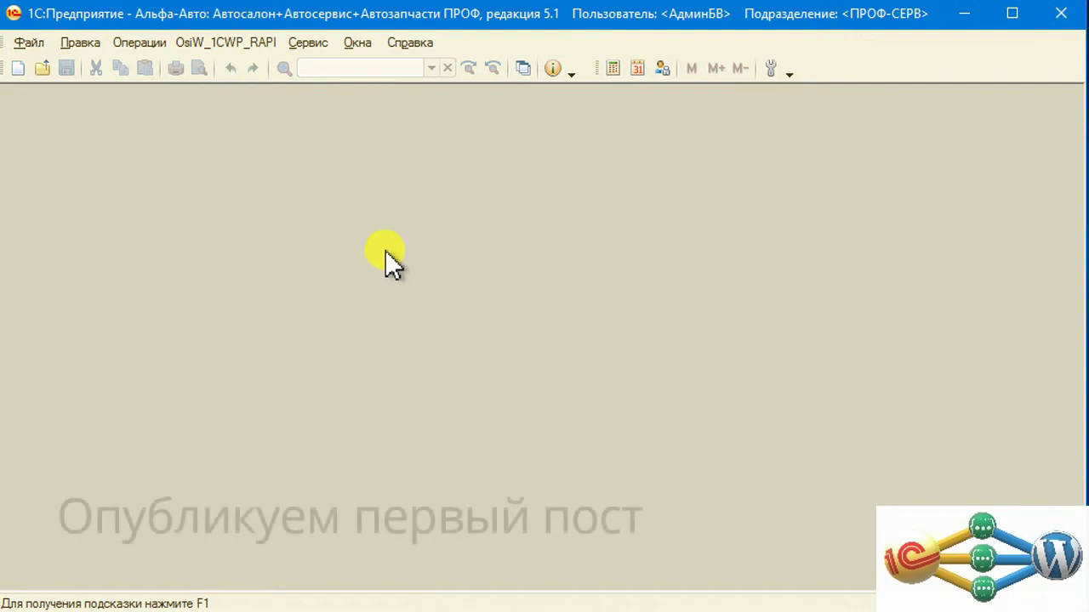
pyautogui.click(223, 42)
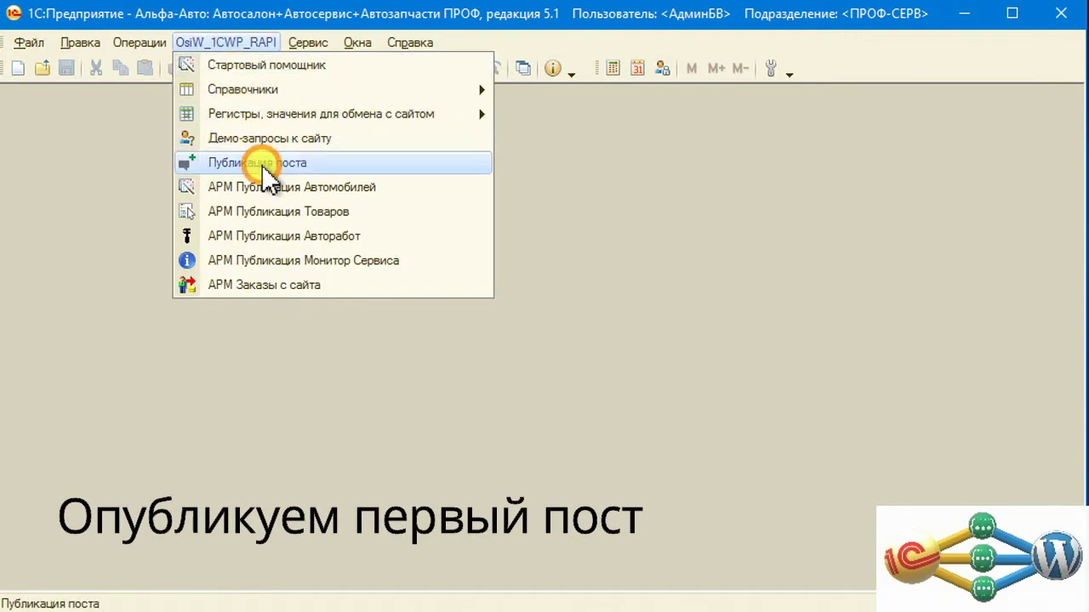
pyautogui.click(264, 162)
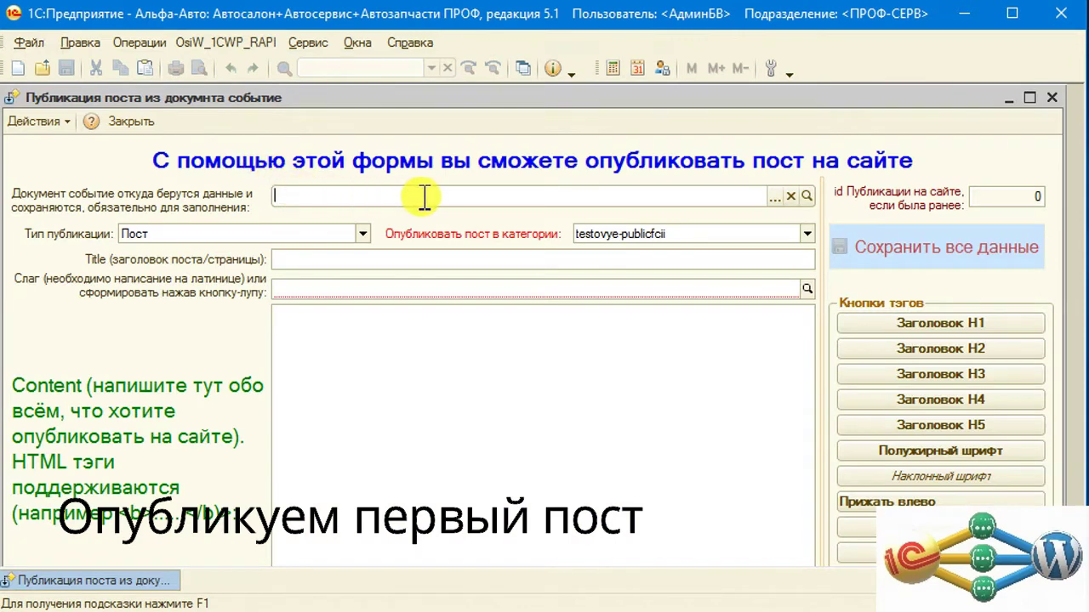
# Create a new event document for the post with the subject "Тестовая публикация на сайте".
pyautogui.click(775, 196)
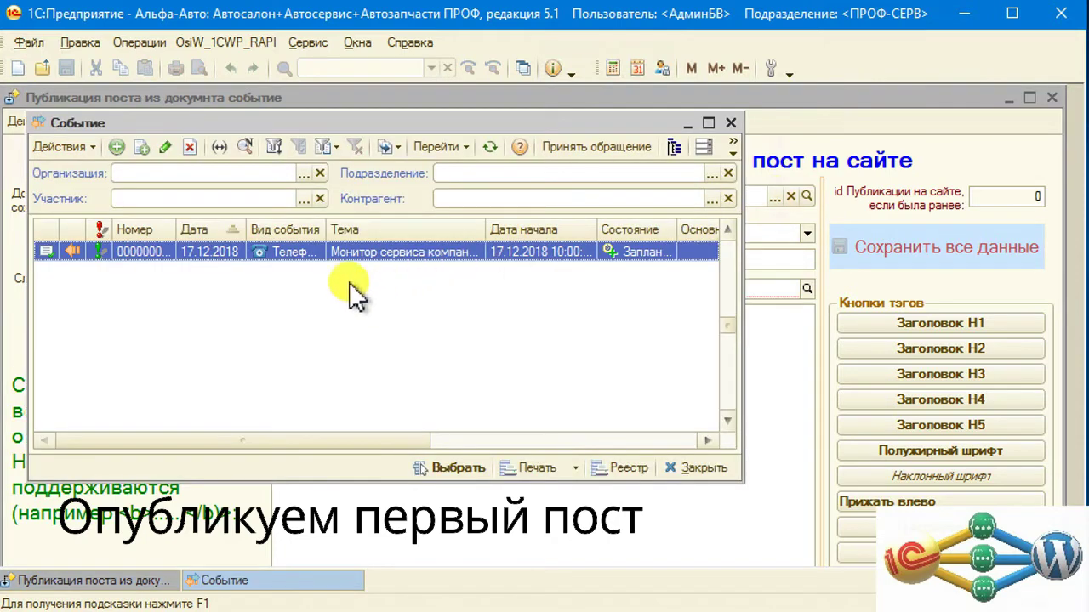
pyautogui.click(116, 147)
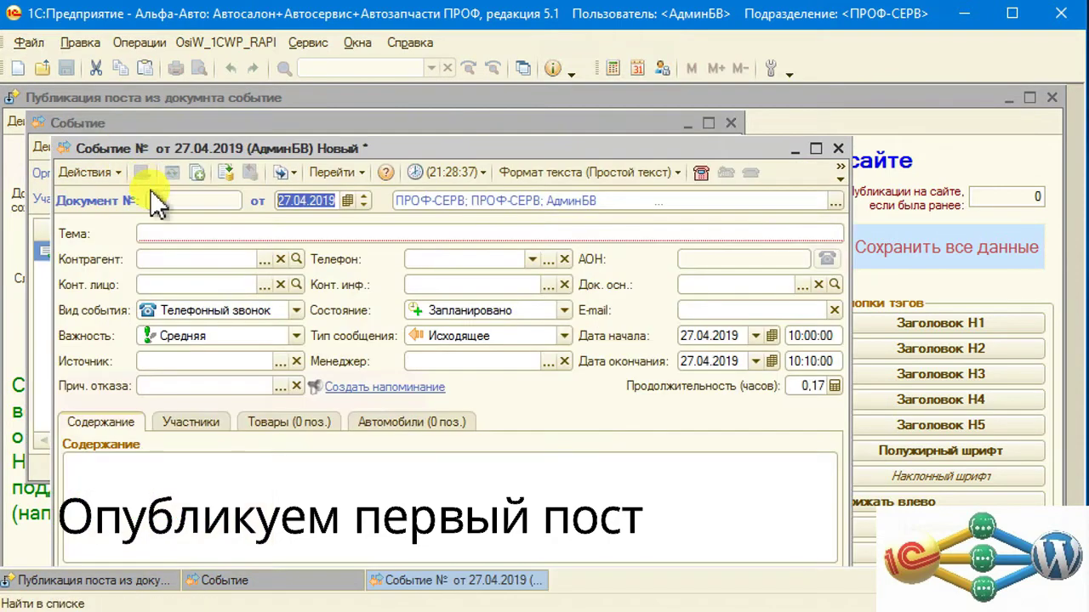
pyautogui.write('te')
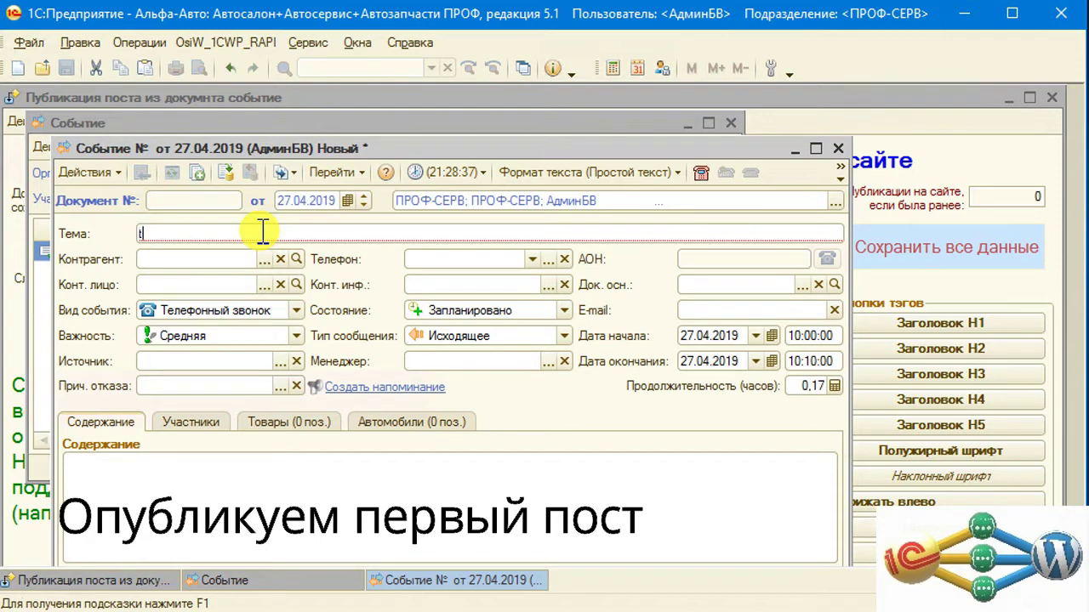
pyautogui.press('BackSpace')
pyautogui.press('BackSpace')
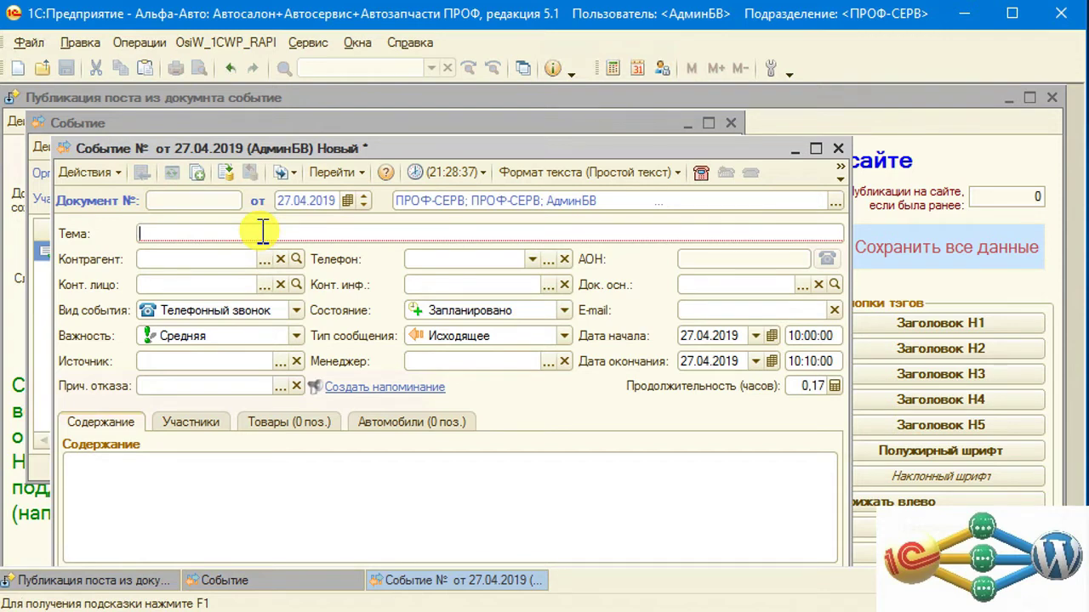
pyautogui.write('ey')
pyautogui.write('стовая п')
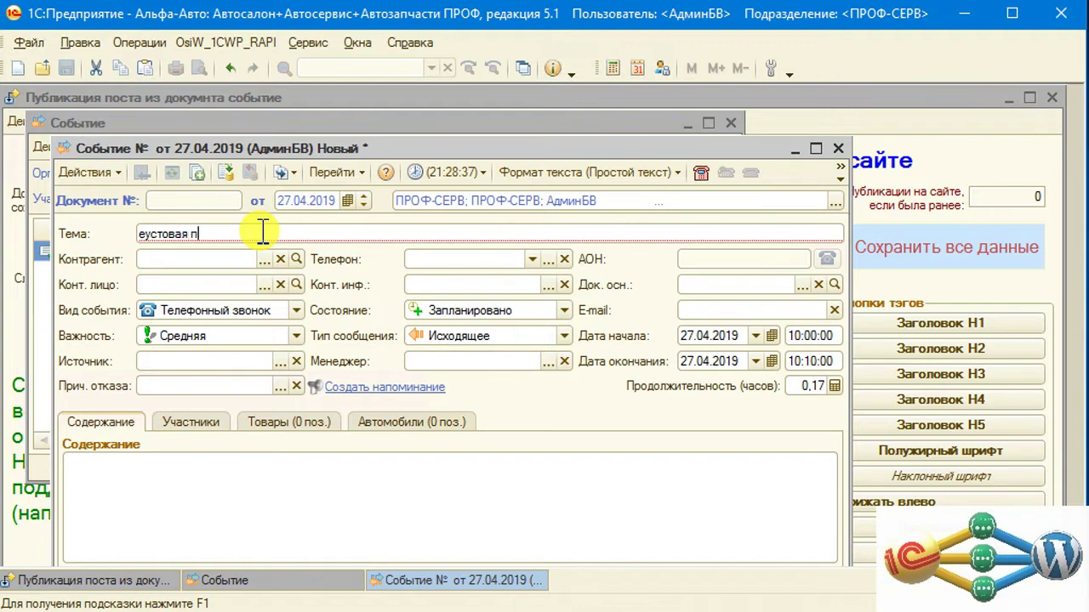
pyautogui.write('убликация на сайте')
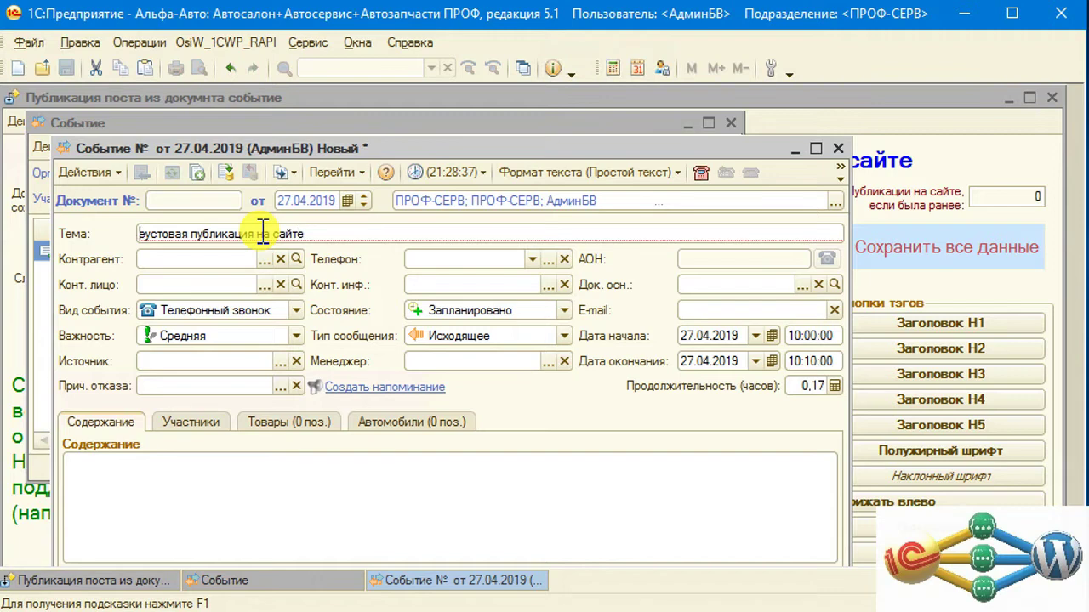
pyautogui.press('Delete')
pyautogui.press('Delete')
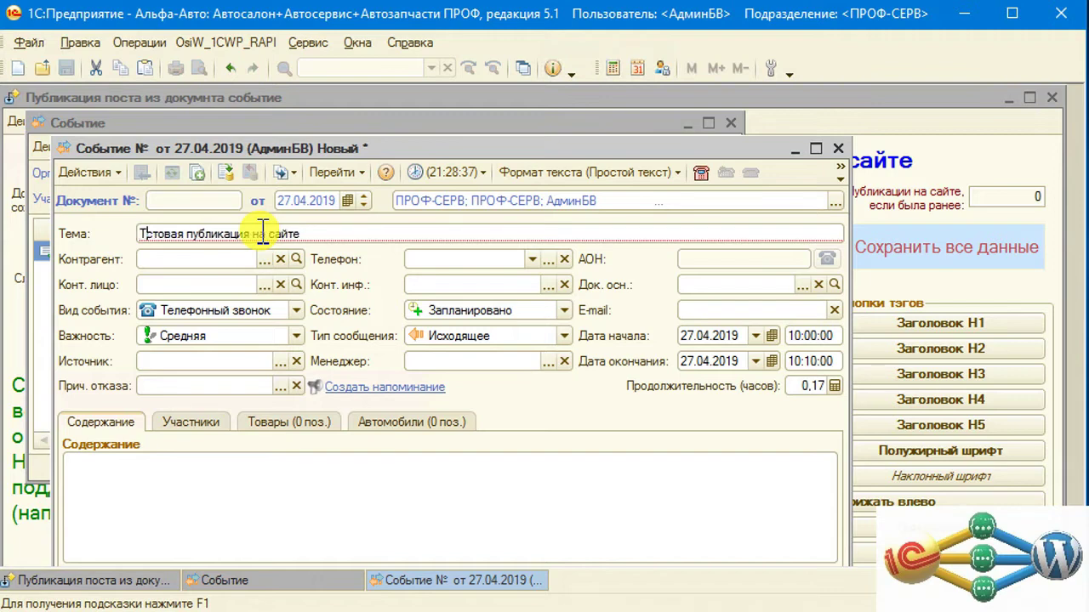
pyautogui.write('Те')
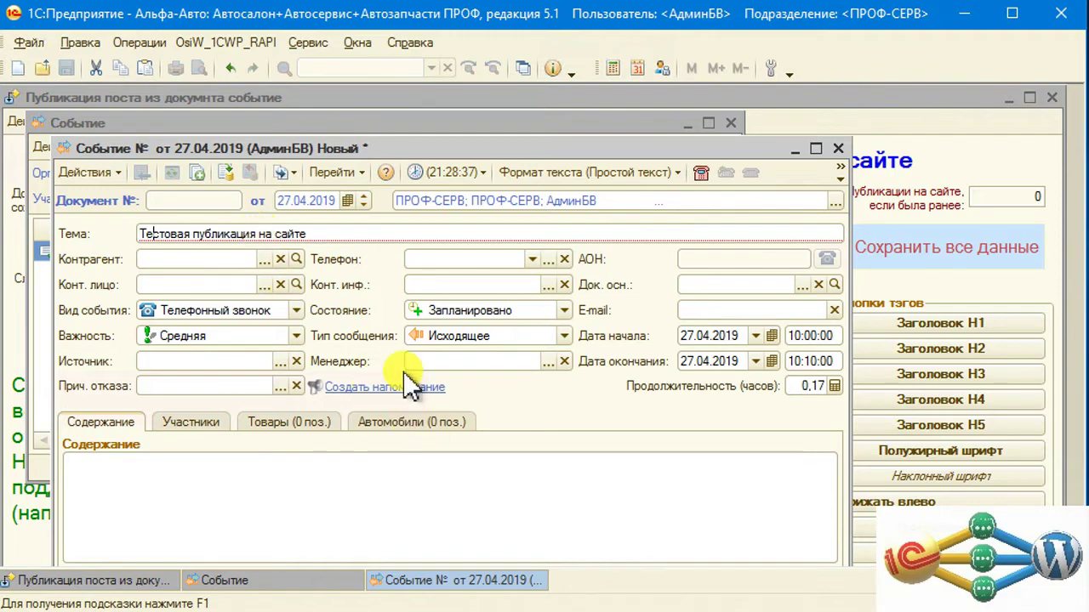
# Save the event and choose it as the post's source document, and generate the post's Latin slug from the title.
pyautogui.moveTo(685, 136); pyautogui.dragTo(633, 119)
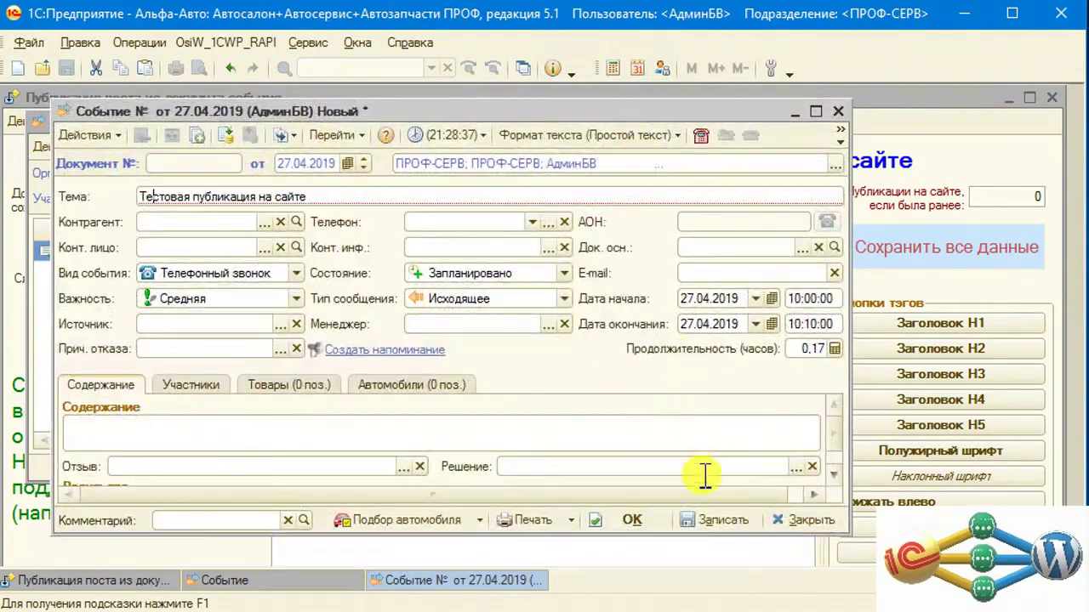
pyautogui.click(647, 520)
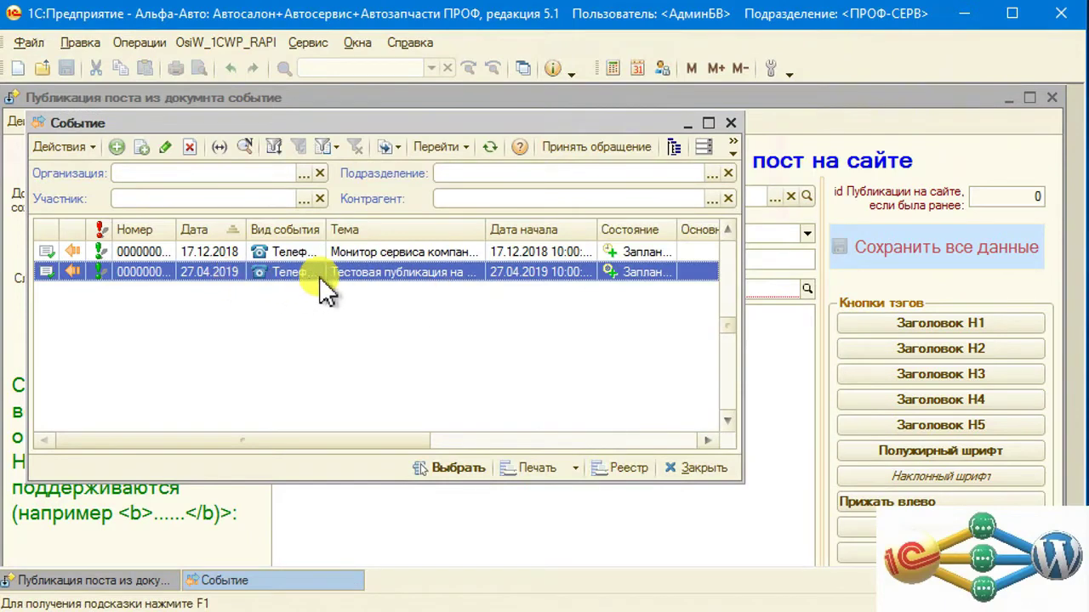
pyautogui.doubleClick(382, 272)
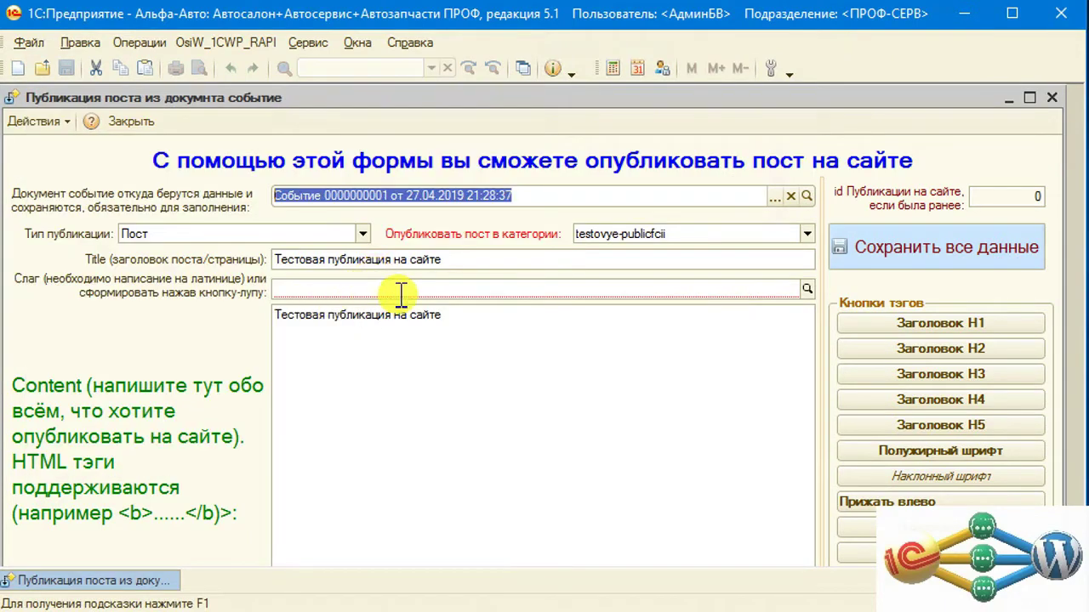
pyautogui.click(806, 288)
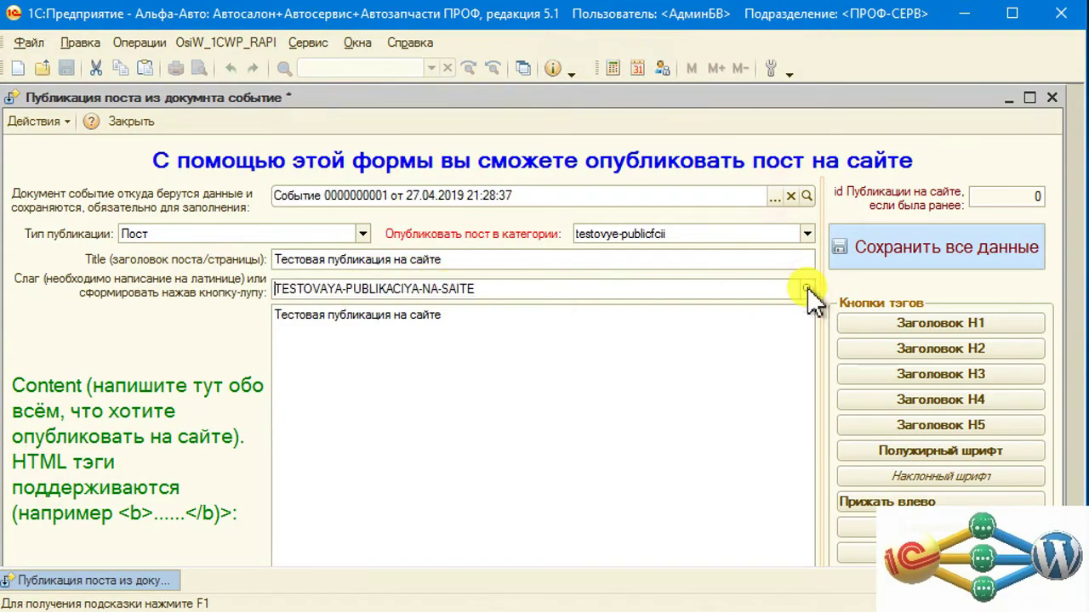
# Insert an H1 heading tag into the post content, and copy and remove the original line "Тестовая публикация на сайте" above it.
pyautogui.click(532, 315)
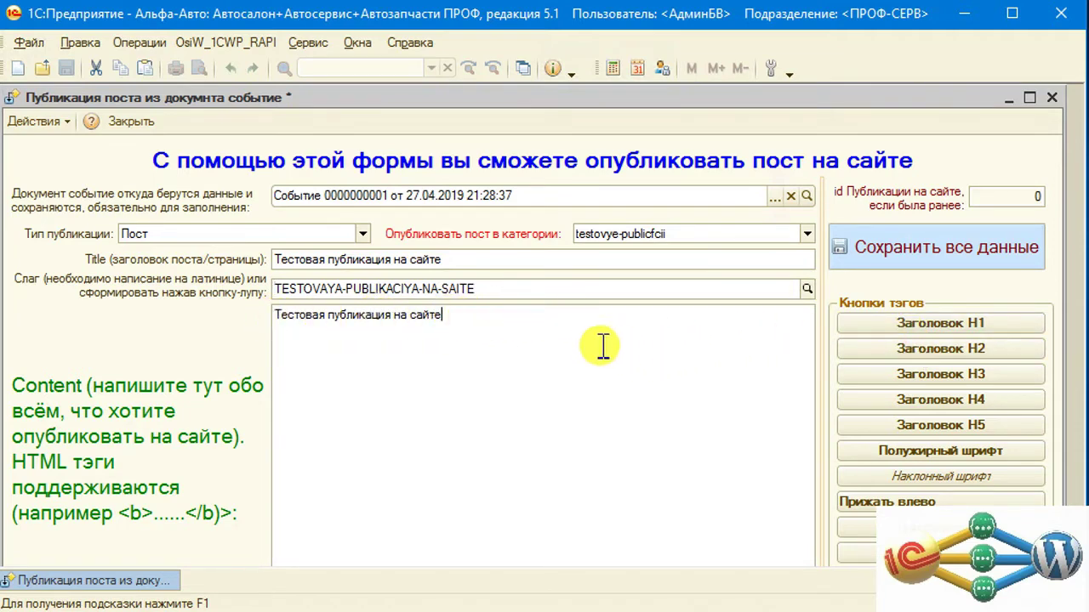
pyautogui.click(923, 323)
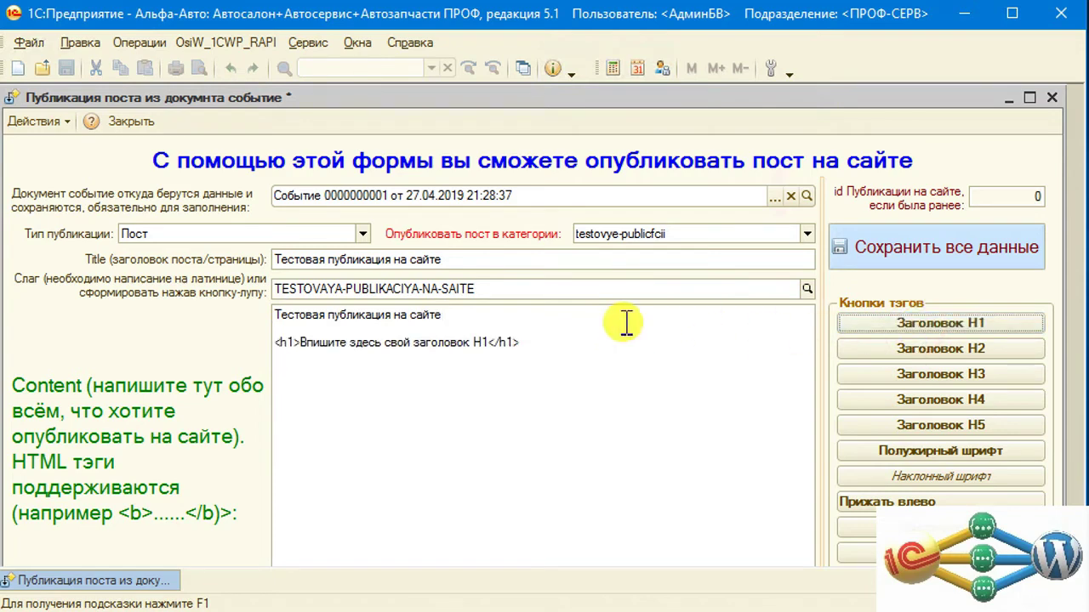
pyautogui.click(278, 315)
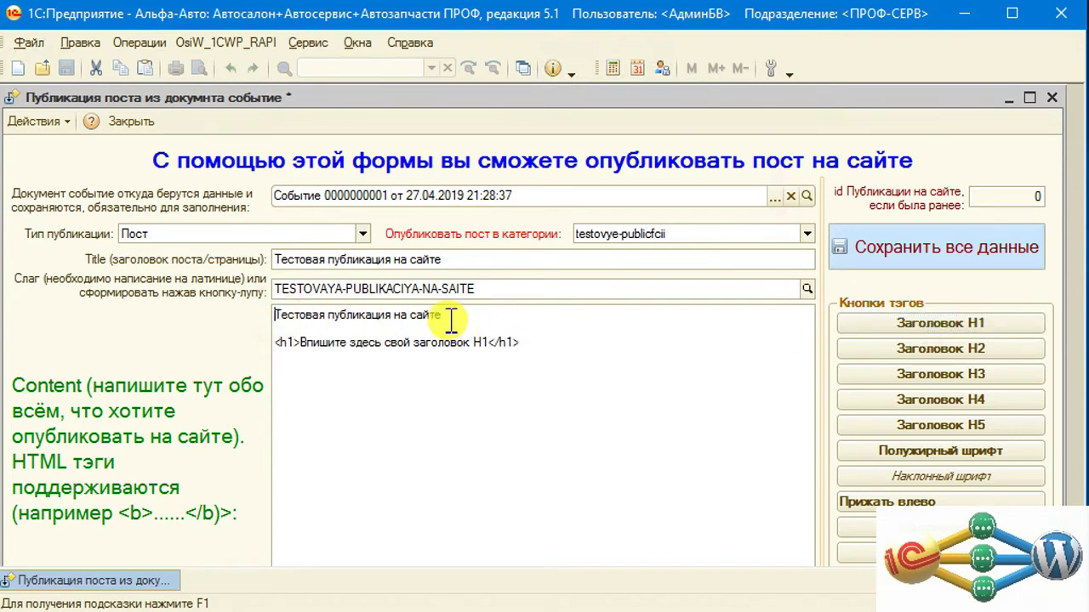
pyautogui.moveTo(450, 320); pyautogui.dragTo(281, 313)
pyautogui.rightClick(328, 318)
pyautogui.click(395, 359)
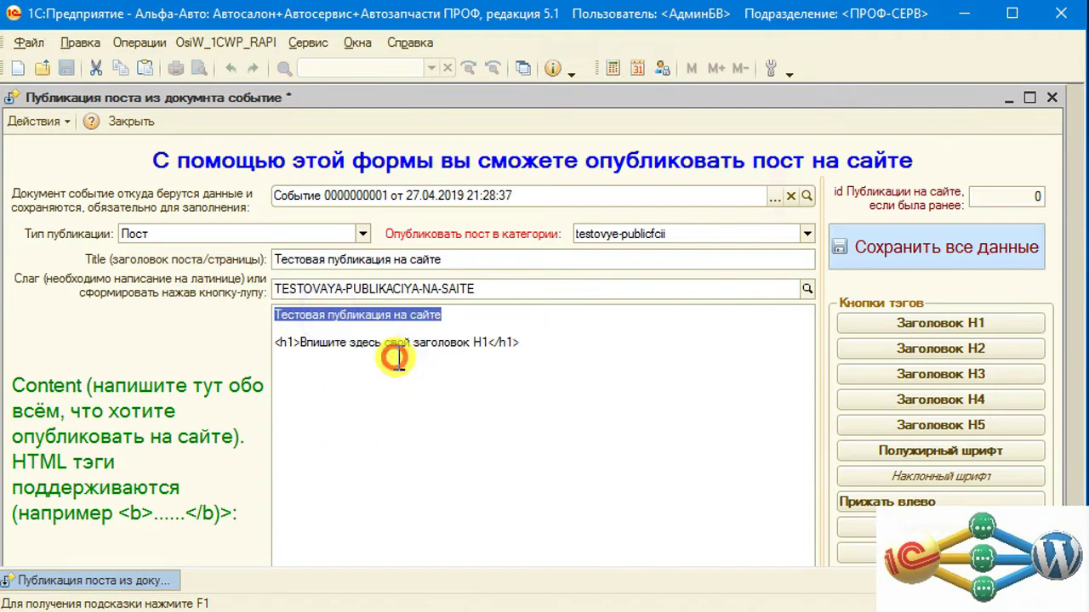
pyautogui.press('Delete')
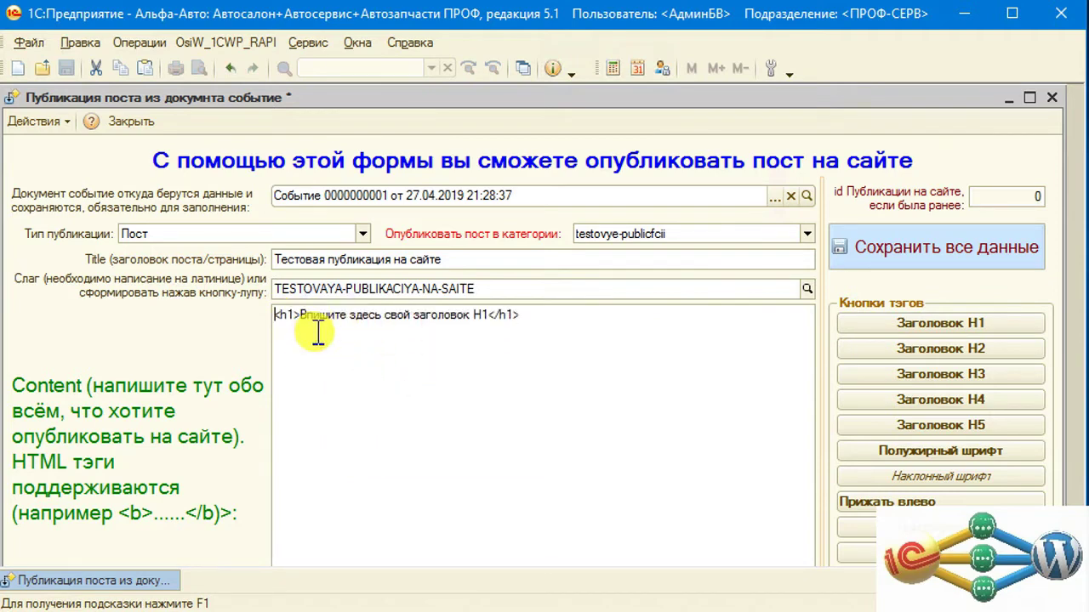
# Replace the H1 placeholder "Впишите здесь свой заголовок" with the copied "Тестовая публикация на сайте" and add three lines of filler text below the heading.
pyautogui.click(289, 315)
pyautogui.moveTo(299, 316); pyautogui.dragTo(467, 313)
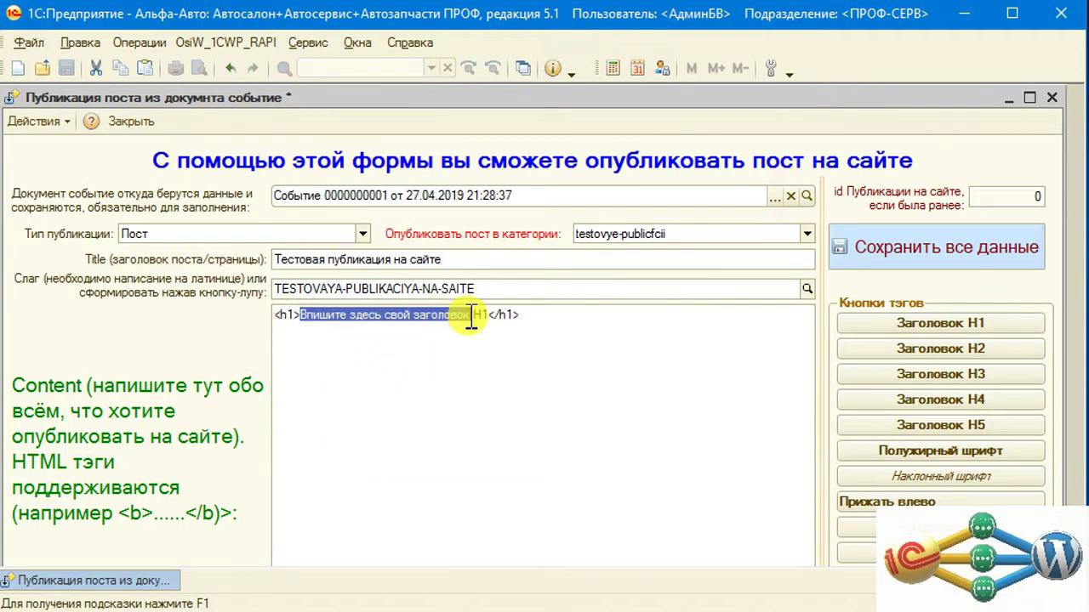
pyautogui.rightClick(451, 317)
pyautogui.click(523, 407)
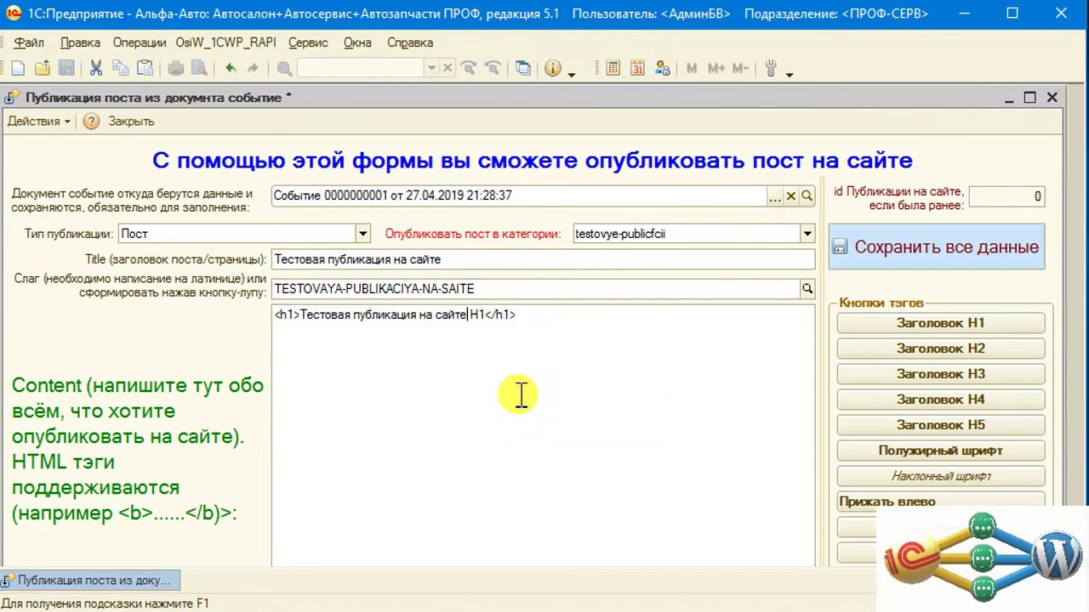
pyautogui.click(551, 328)
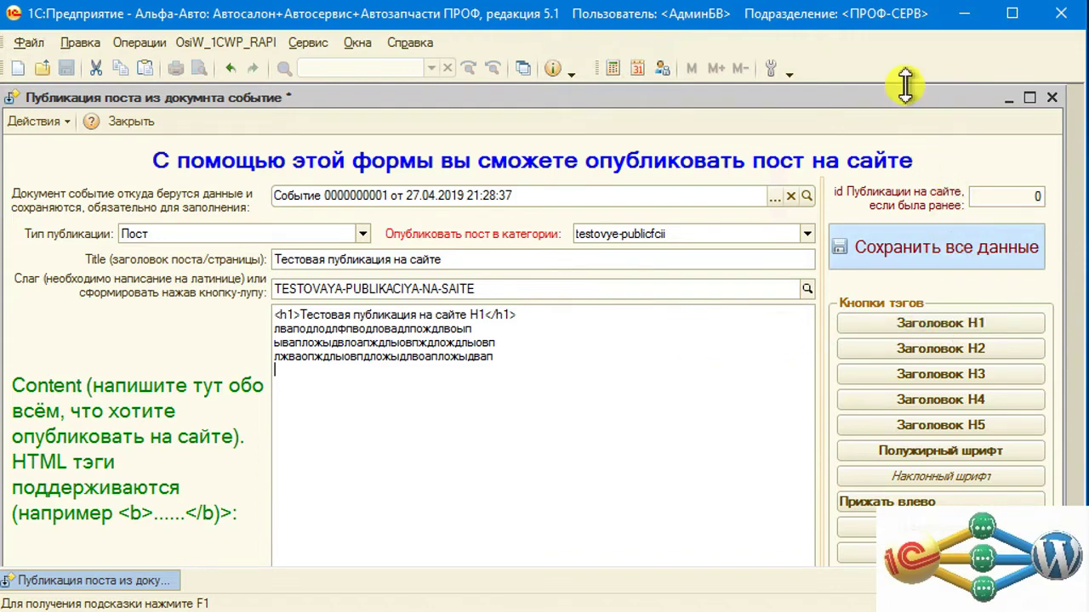
# Insert a bold text tag and an italic text tag below the filler text in the post content.
pyautogui.moveTo(904, 86); pyautogui.dragTo(918, 158)
pyautogui.moveTo(752, 168); pyautogui.dragTo(785, 74)
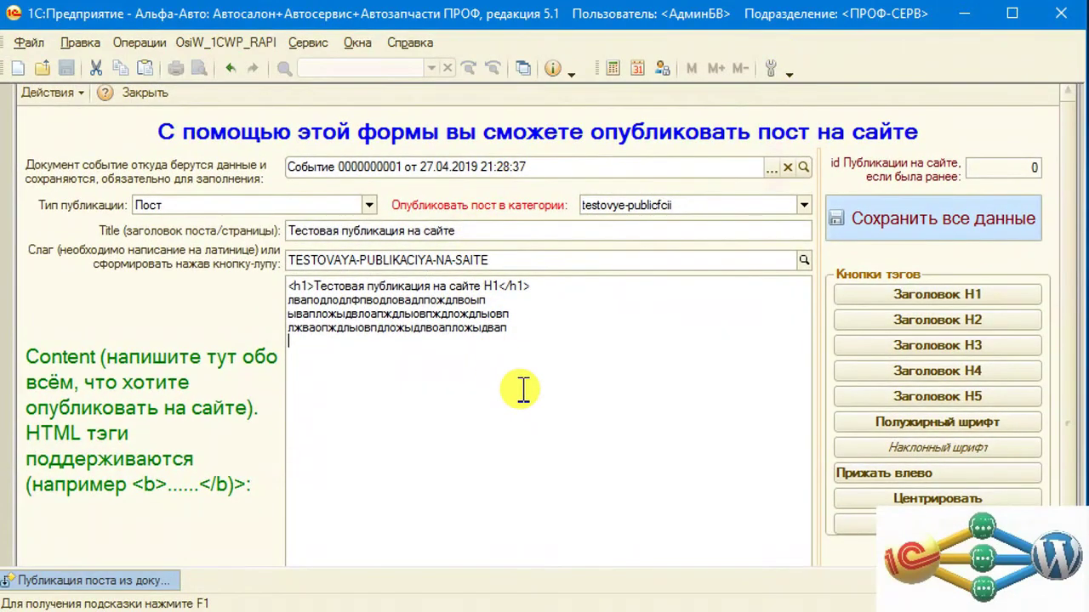
pyautogui.scroll(-1, 522, 388)
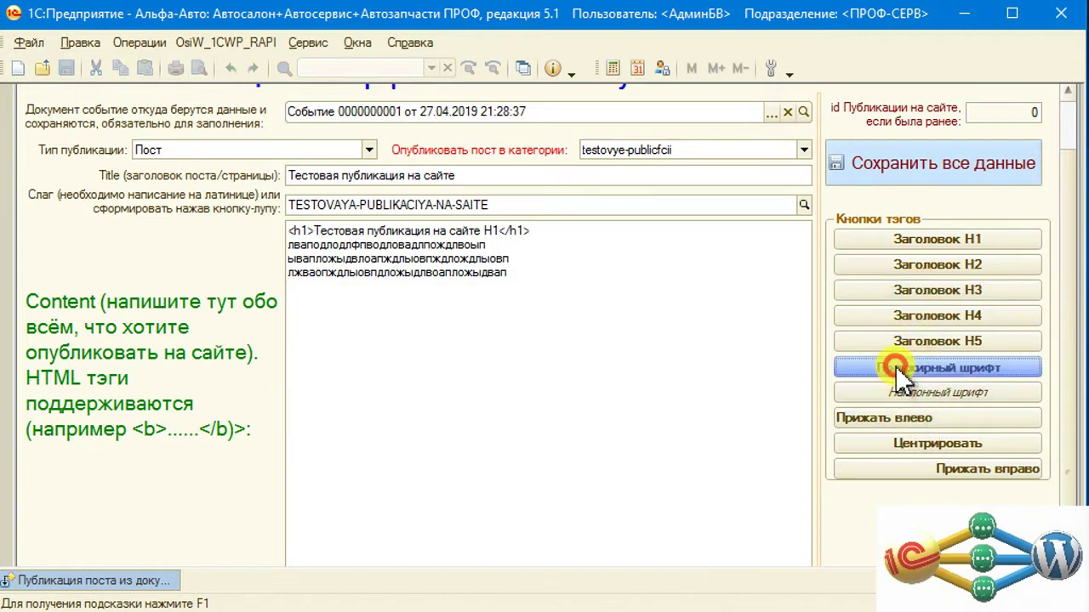
pyautogui.click(846, 366)
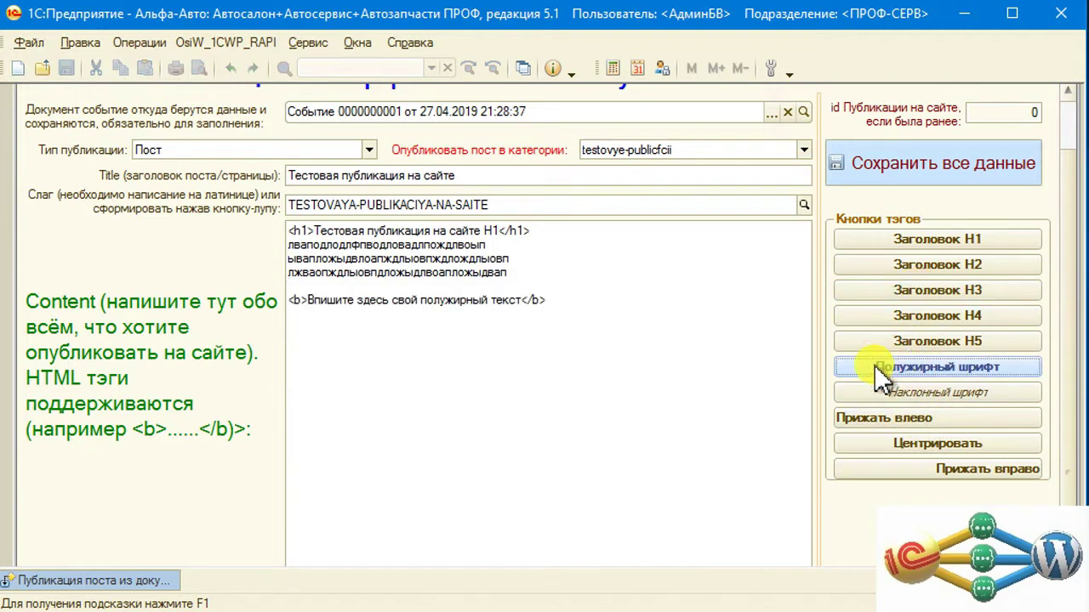
pyautogui.click(574, 310)
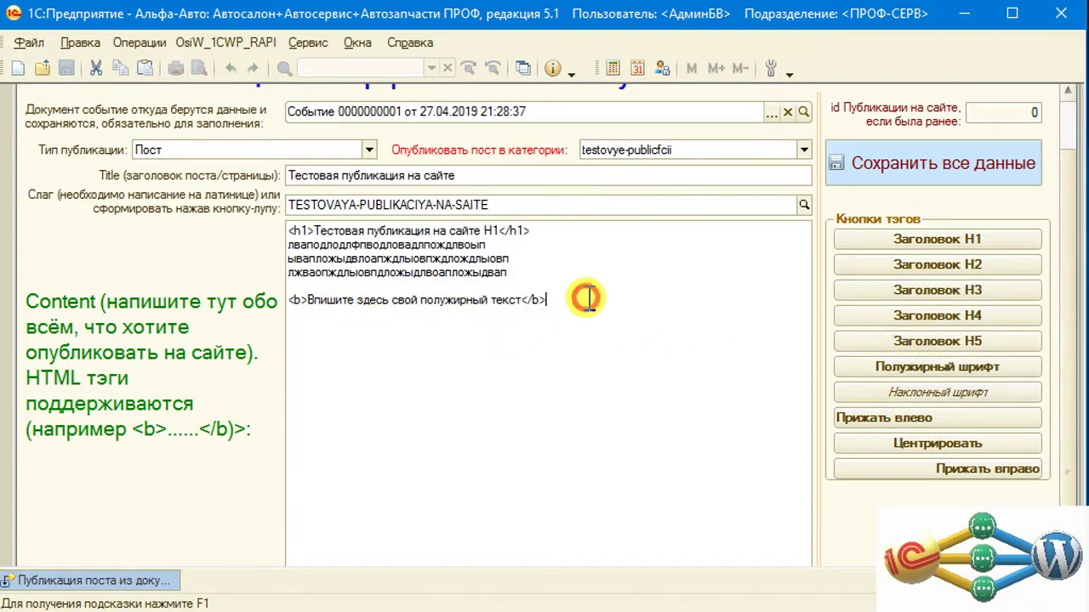
pyautogui.click(897, 393)
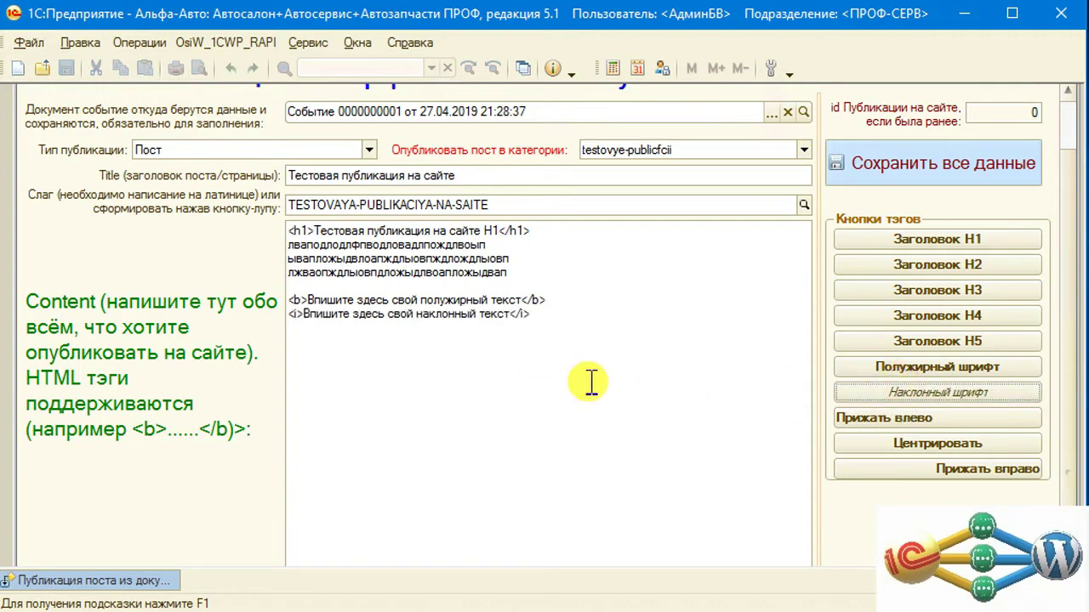
# Save all the post's data and dismiss the service messages.
pyautogui.scroll(1, 1067, 136)
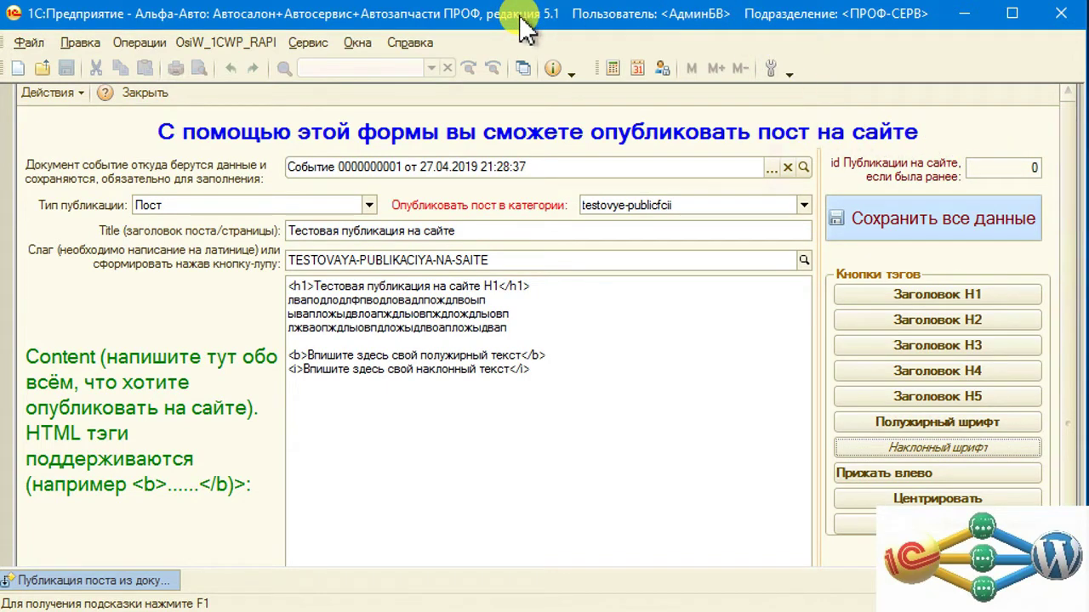
pyautogui.scroll(-1, 535, 246)
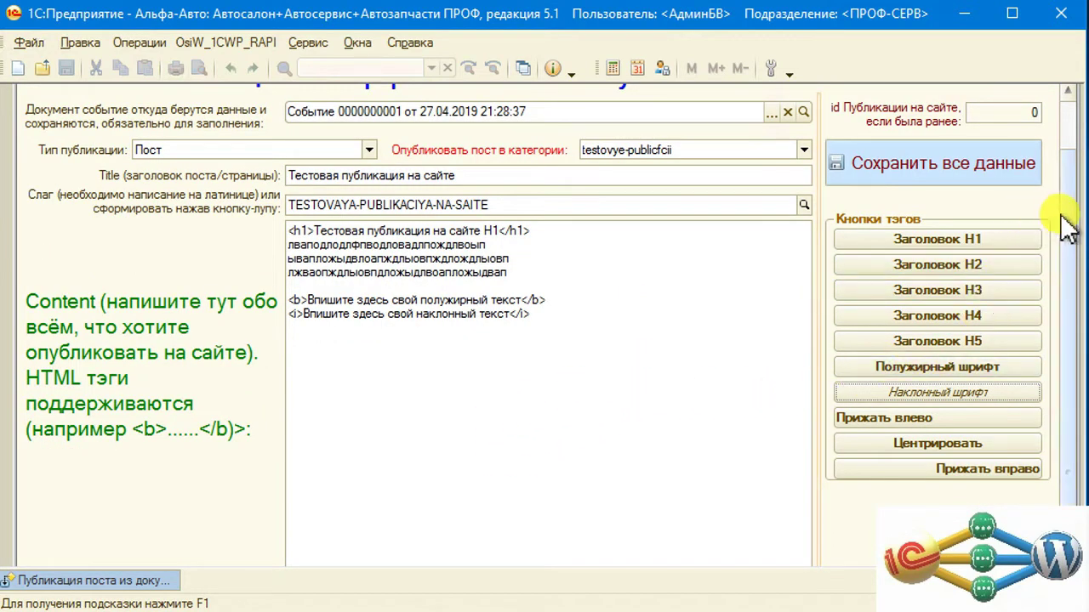
pyautogui.click(953, 161)
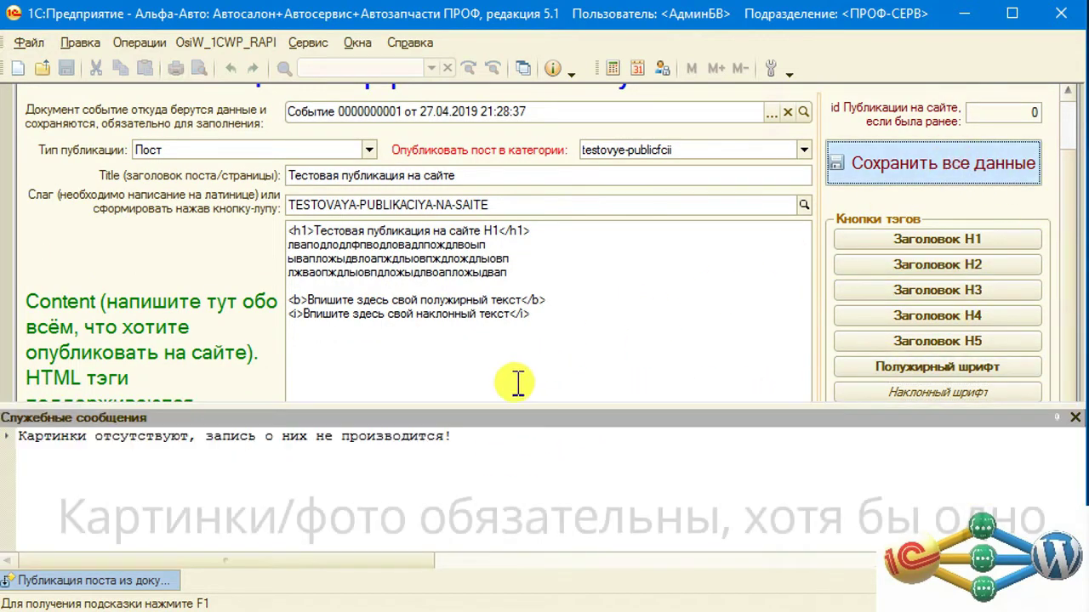
pyautogui.click(1056, 417)
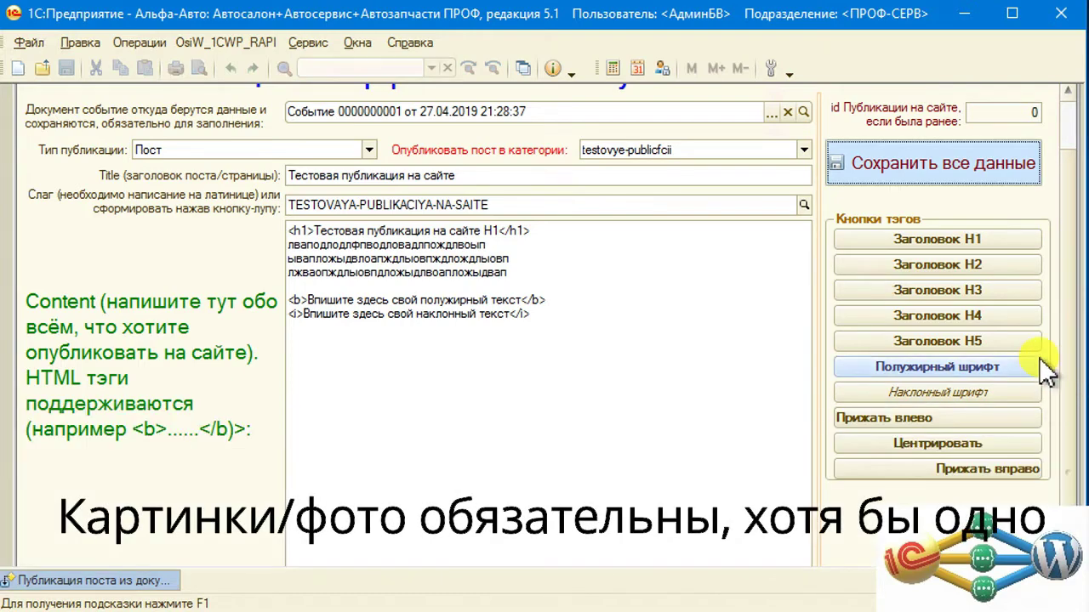
# Add a row to the post's photo table and attach the picture E1.jpg from the Изображения folder.
pyautogui.click(1012, 14)
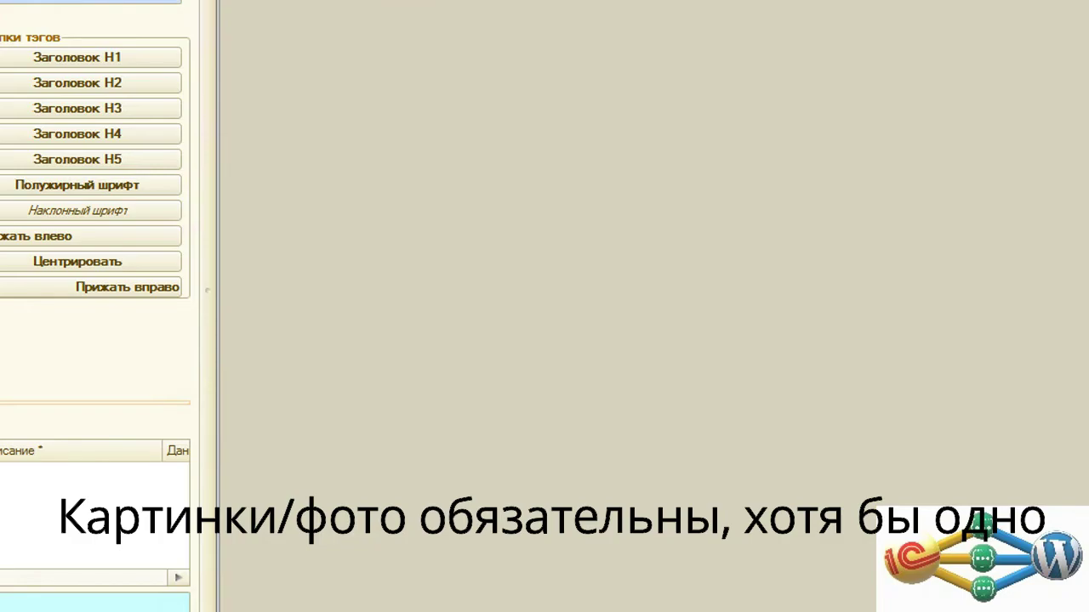
pyautogui.scroll(2, 93, 306)
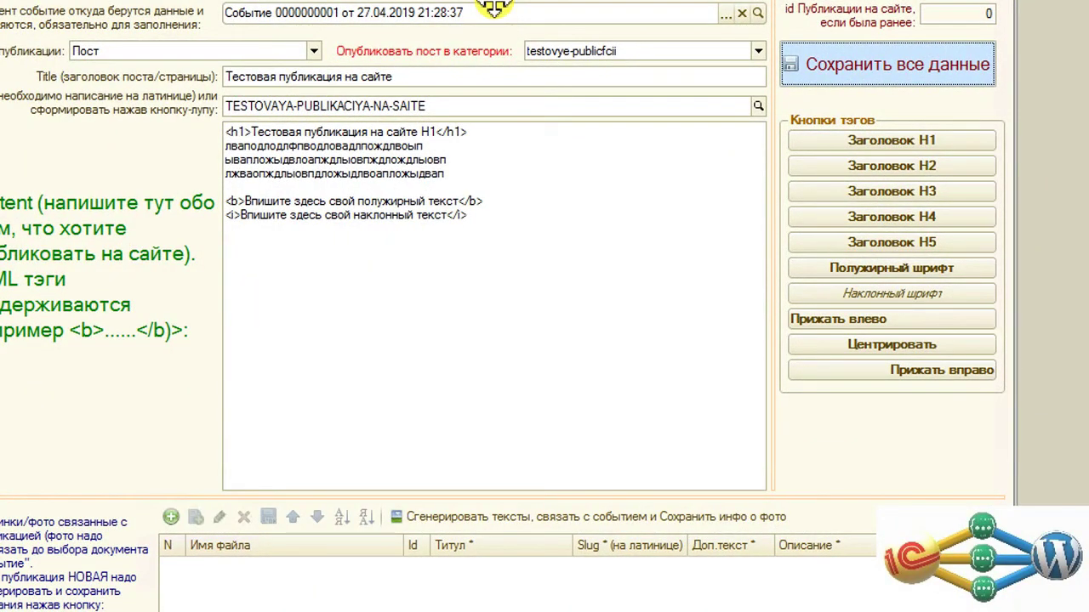
pyautogui.scroll(-4, 493, 8)
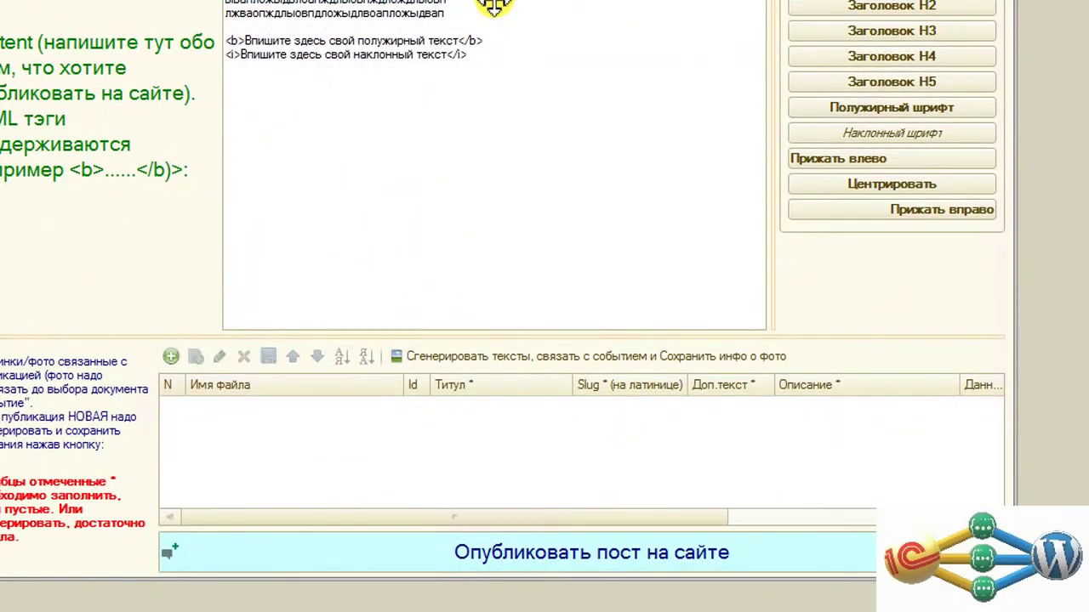
pyautogui.click(170, 357)
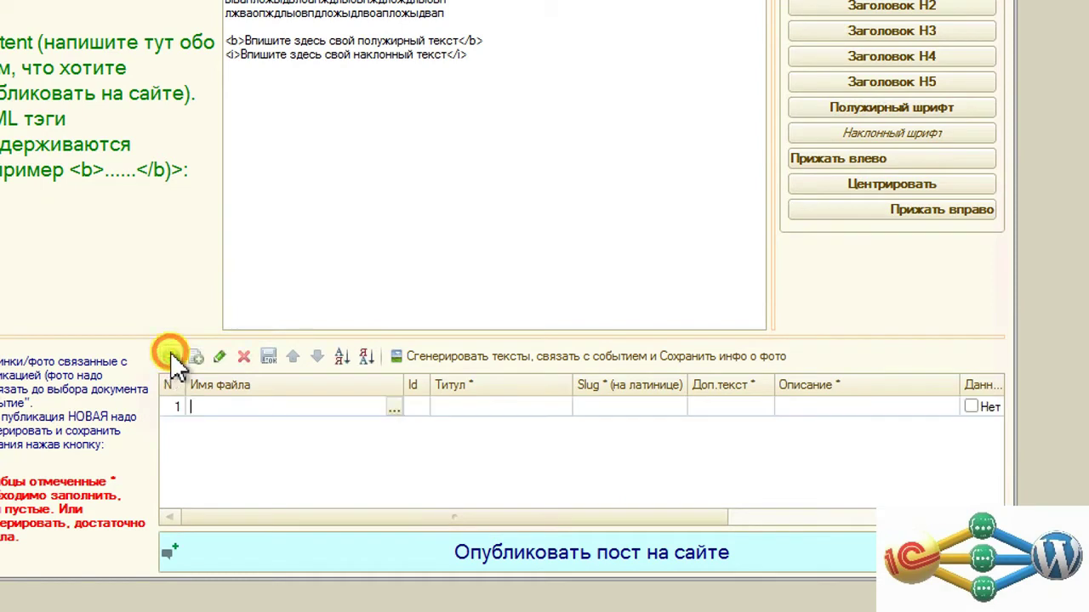
pyautogui.click(399, 404)
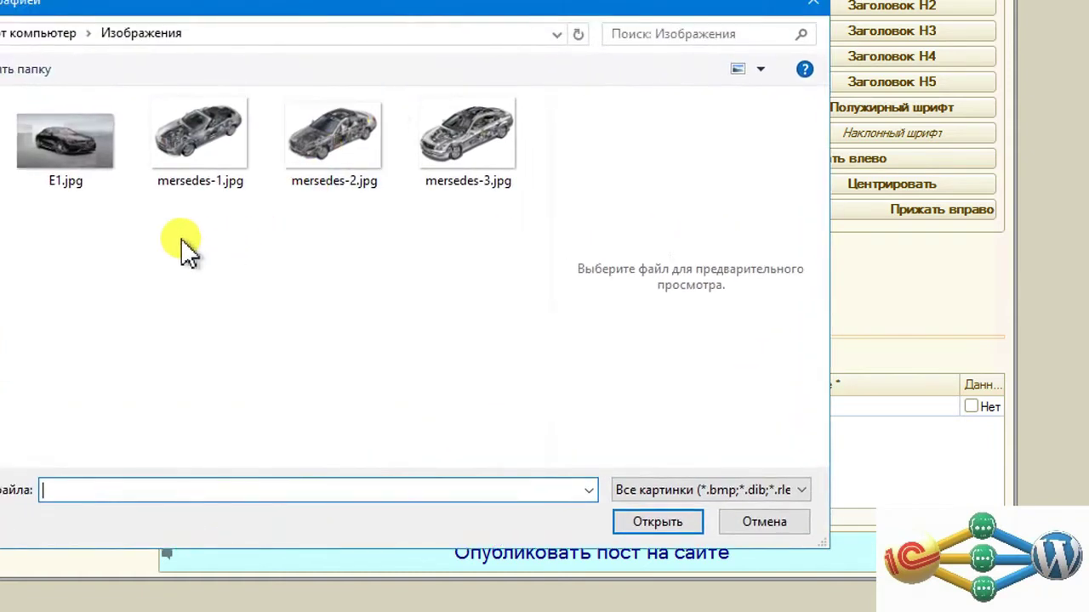
pyautogui.click(73, 128)
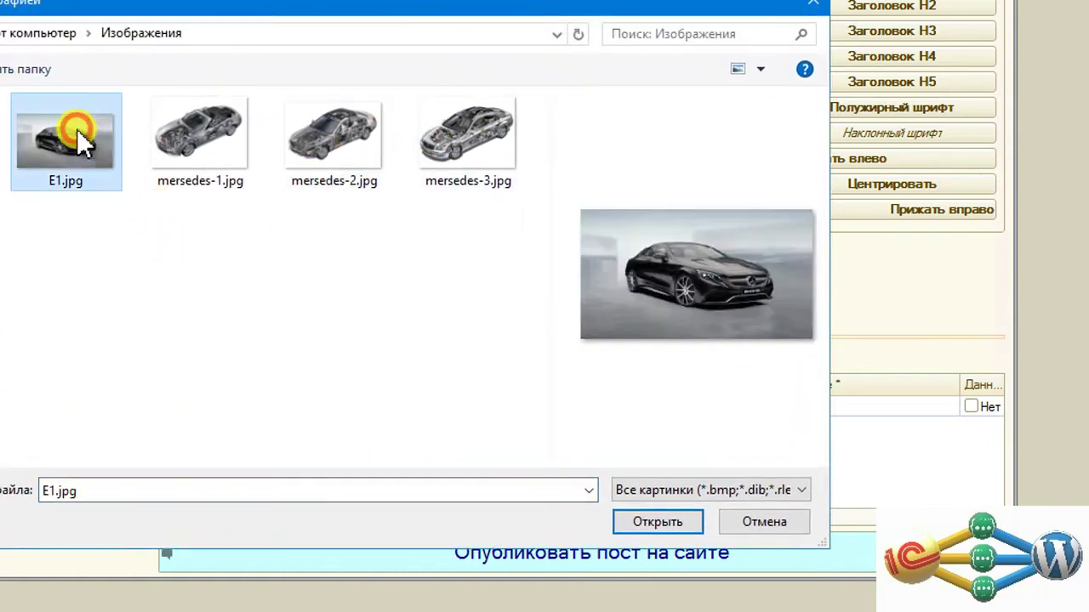
pyautogui.click(660, 516)
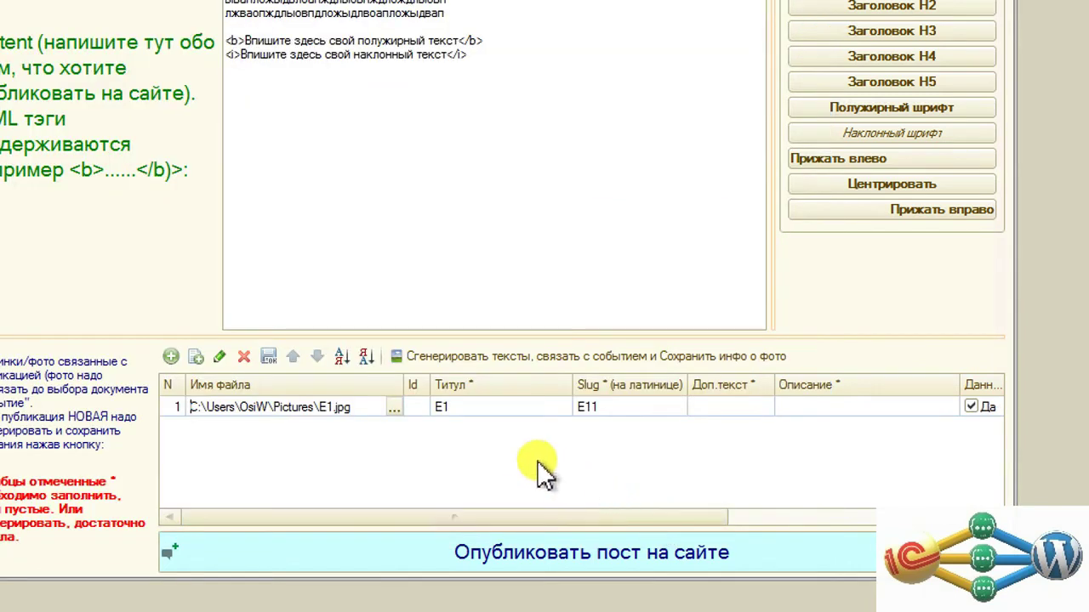
# Generate the photo's texts, linking it to the event and saving its info, and save all the post's data.
pyautogui.click(558, 356)
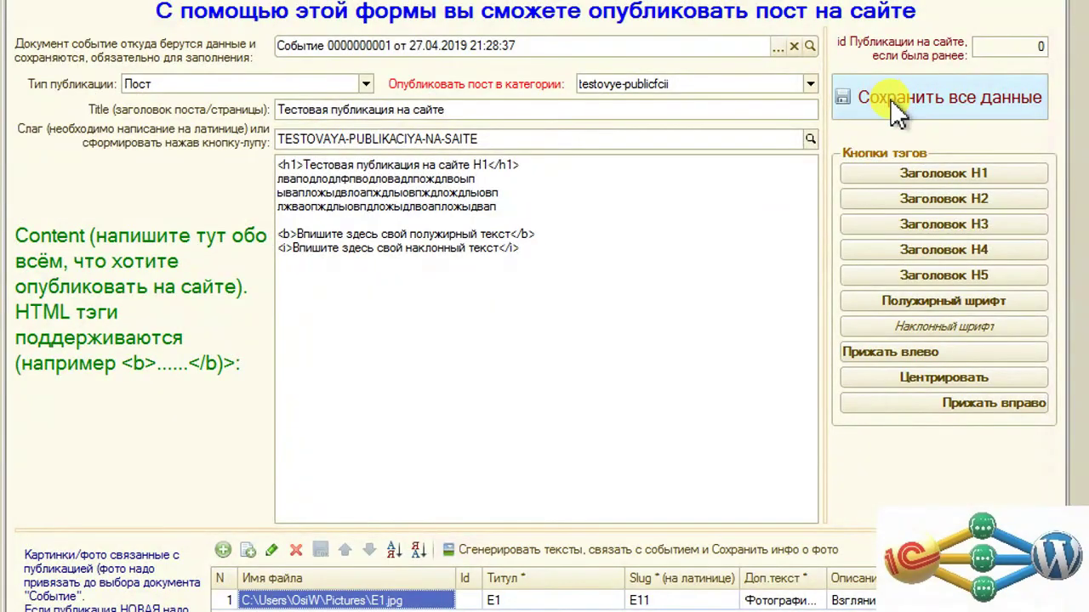
pyautogui.click(888, 97)
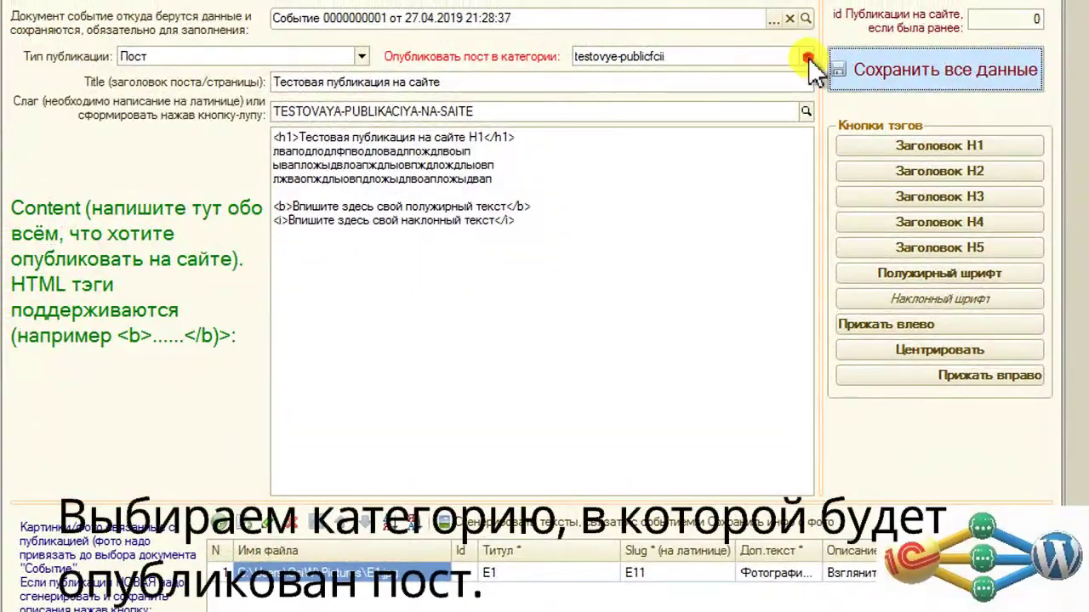
# Select testovye-publicfcii as the post's category and publish the post on the site.
pyautogui.click(799, 48)
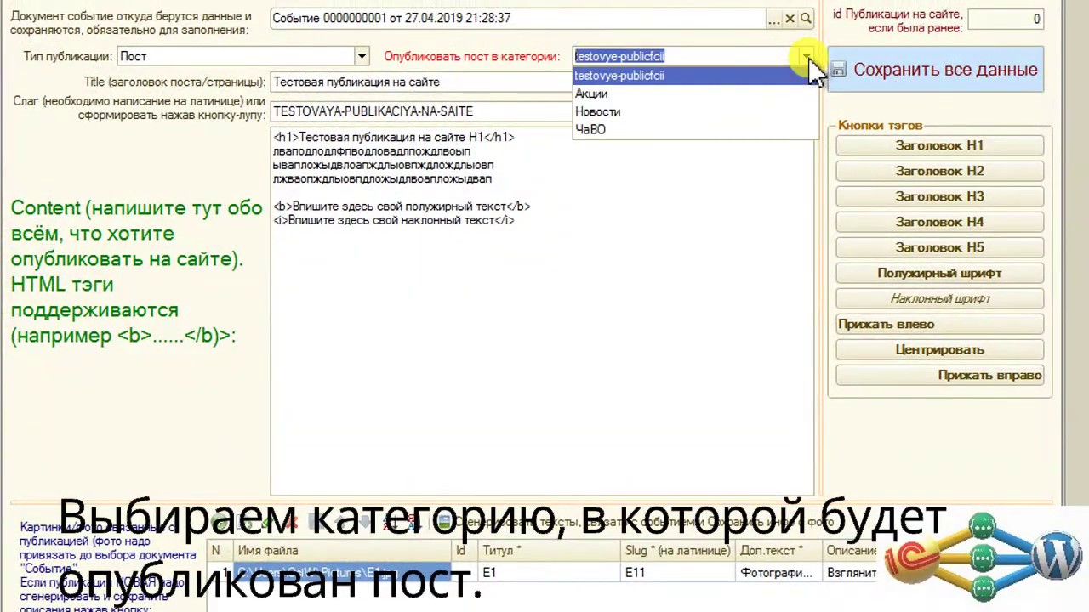
pyautogui.click(673, 77)
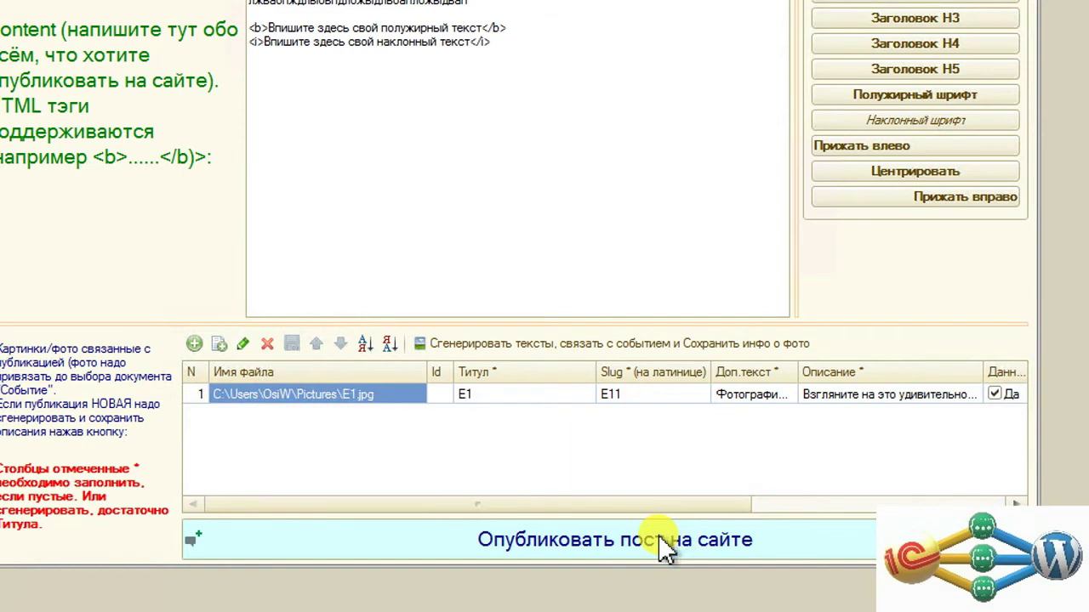
pyautogui.click(660, 541)
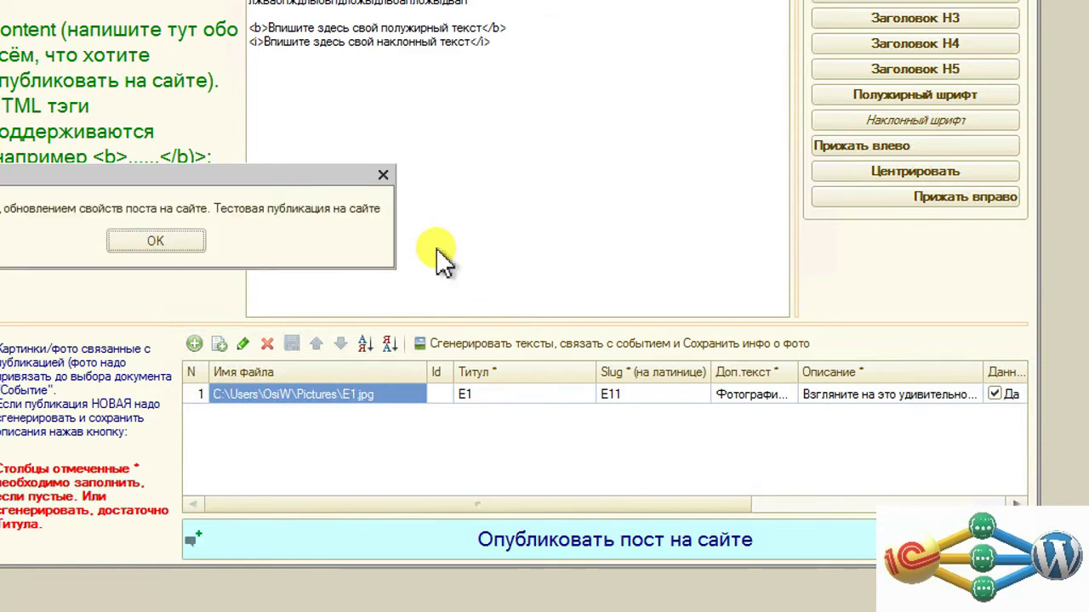
pyautogui.moveTo(223, 180); pyautogui.dragTo(406, 180)
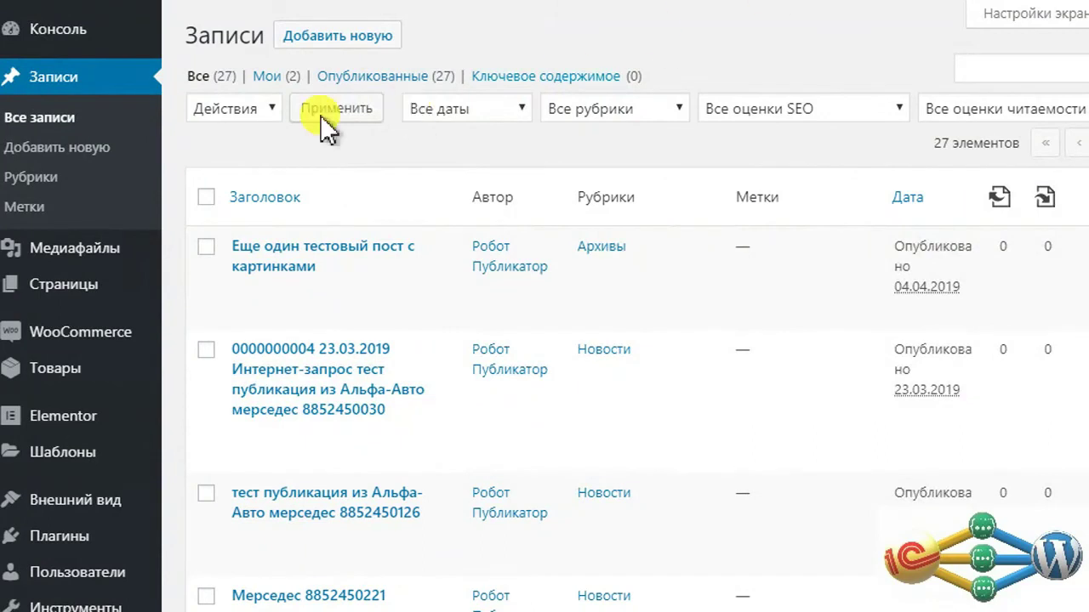
# Switch to the WordPress admin, refresh the list of all posts, and check the categories page before returning to the posts.
pyautogui.click(38, 120)
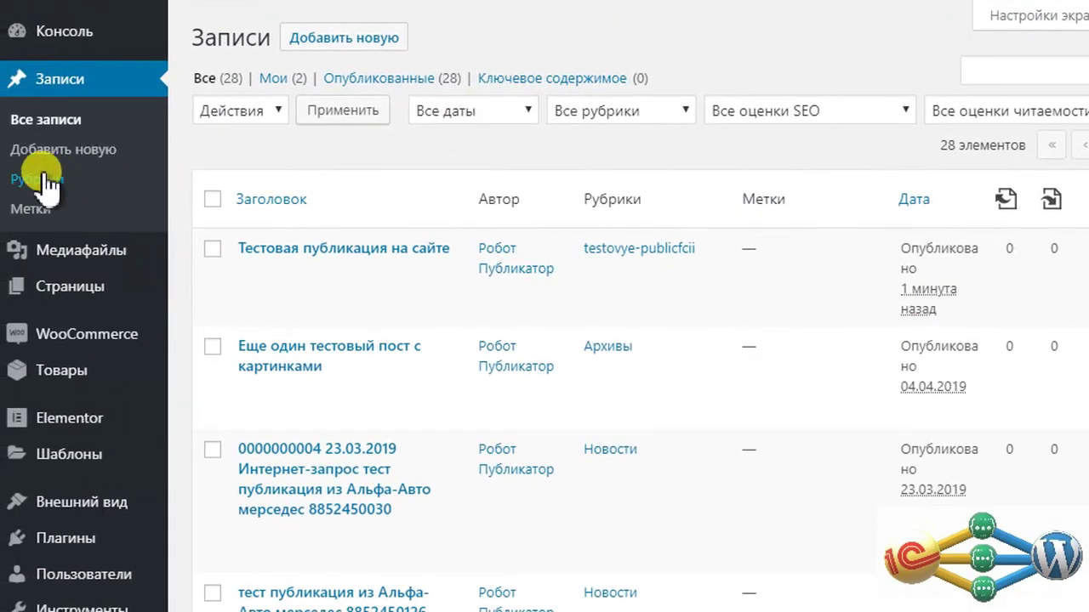
pyautogui.click(38, 180)
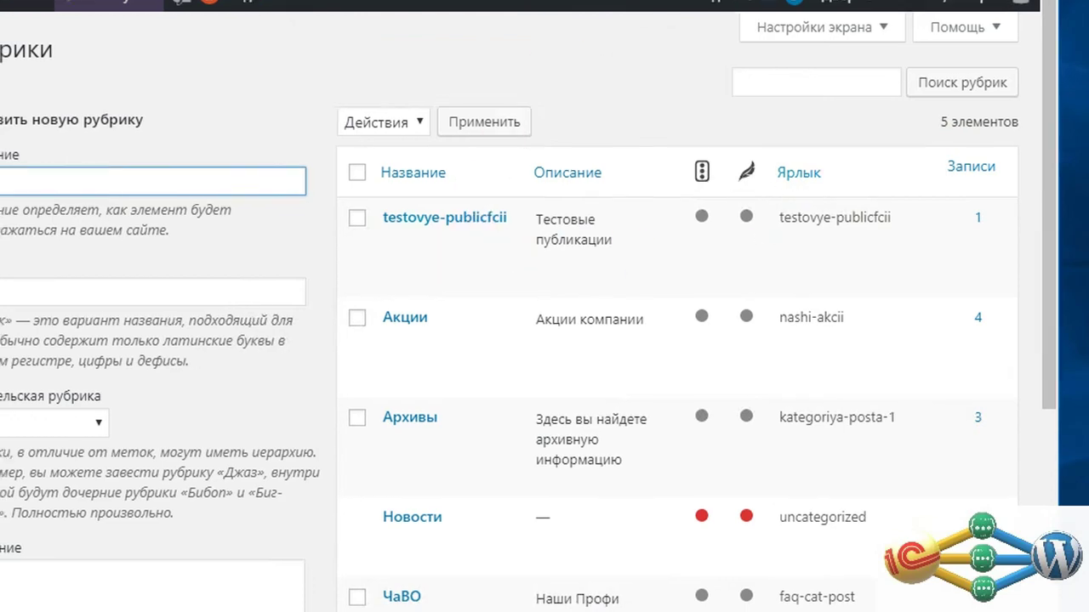
pyautogui.click(34, 129)
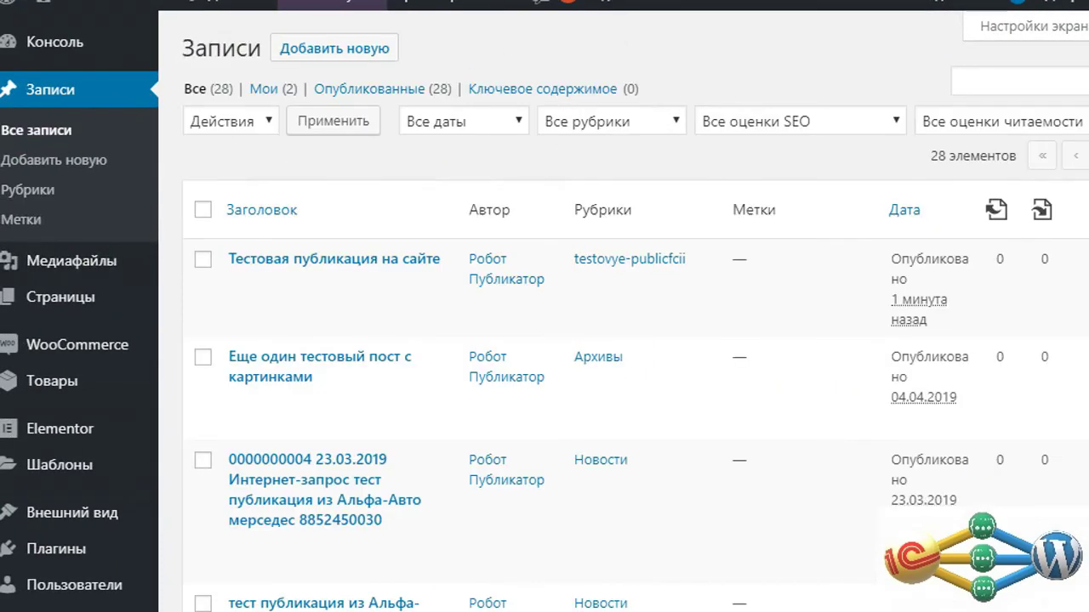
# Open the published post "Тестовая публикация на сайте" in a new tab and dismiss the demo store notice.
pyautogui.moveTo(439, 274)
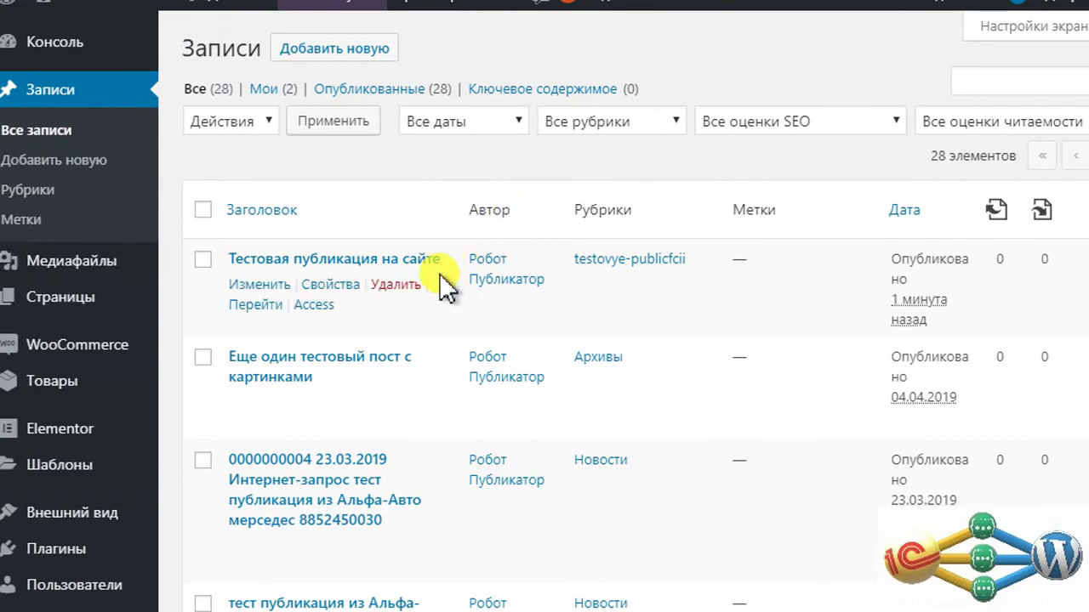
pyautogui.rightClick(256, 308)
pyautogui.click(384, 325)
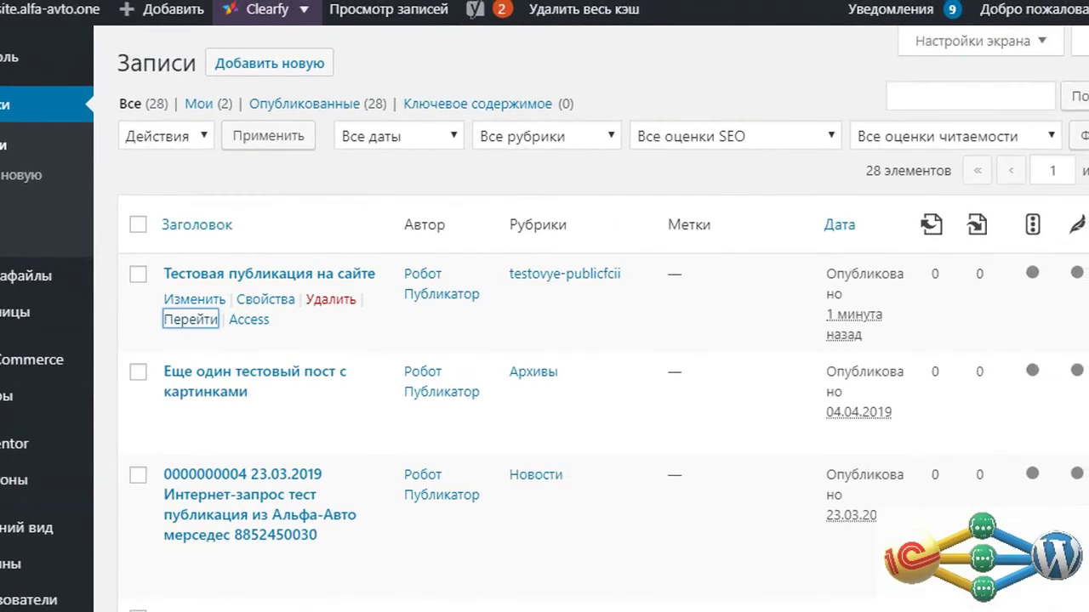
pyautogui.hotkey('ctrl', 'Tab')
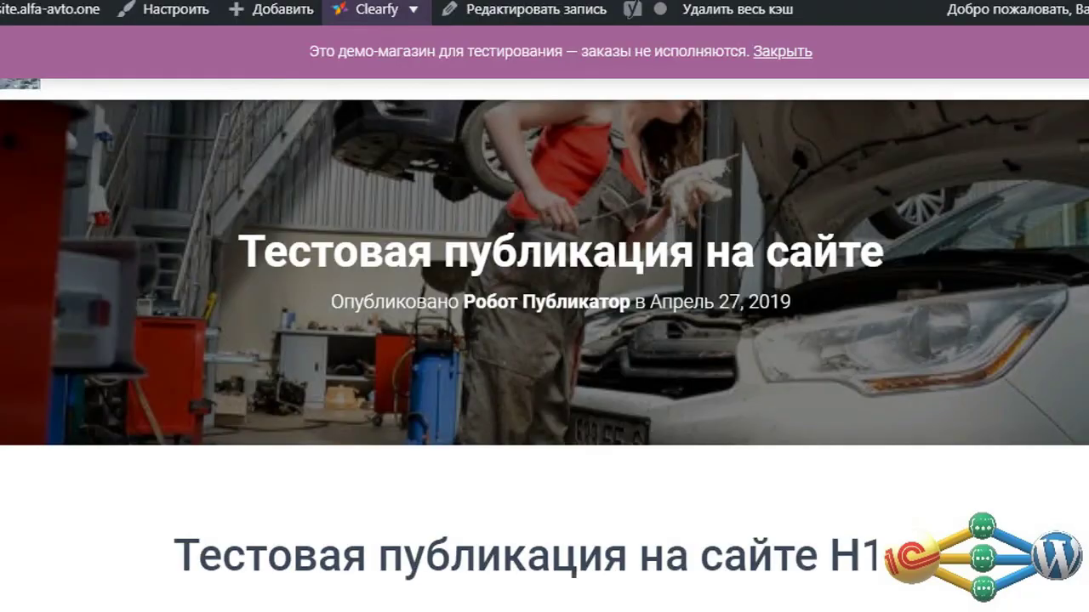
pyautogui.click(780, 53)
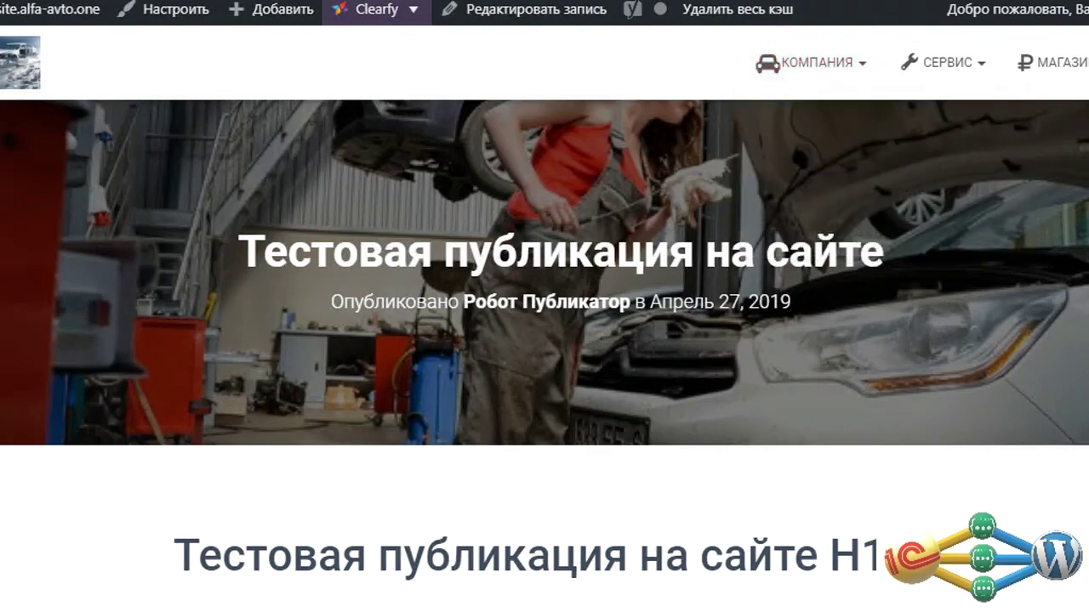
# Examine the published post's H1 heading, filler text, bold and italic lines, photo and category on the site.
pyautogui.scroll(-3, 672, 255)
pyautogui.scroll(-1, 613, 286)
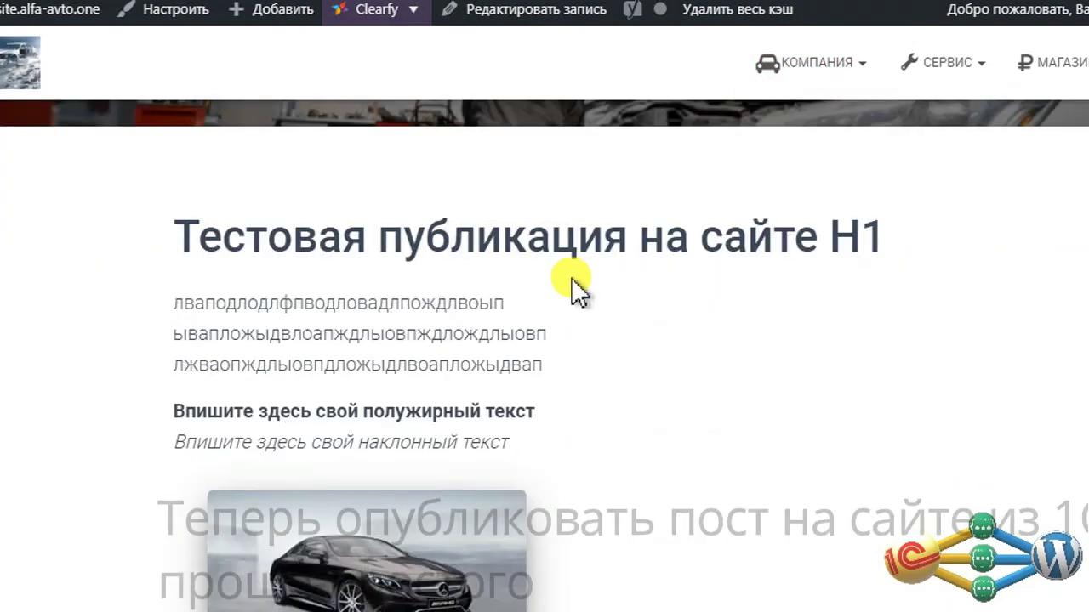
pyautogui.scroll(-1, 572, 280)
pyautogui.scroll(-2, 381, 311)
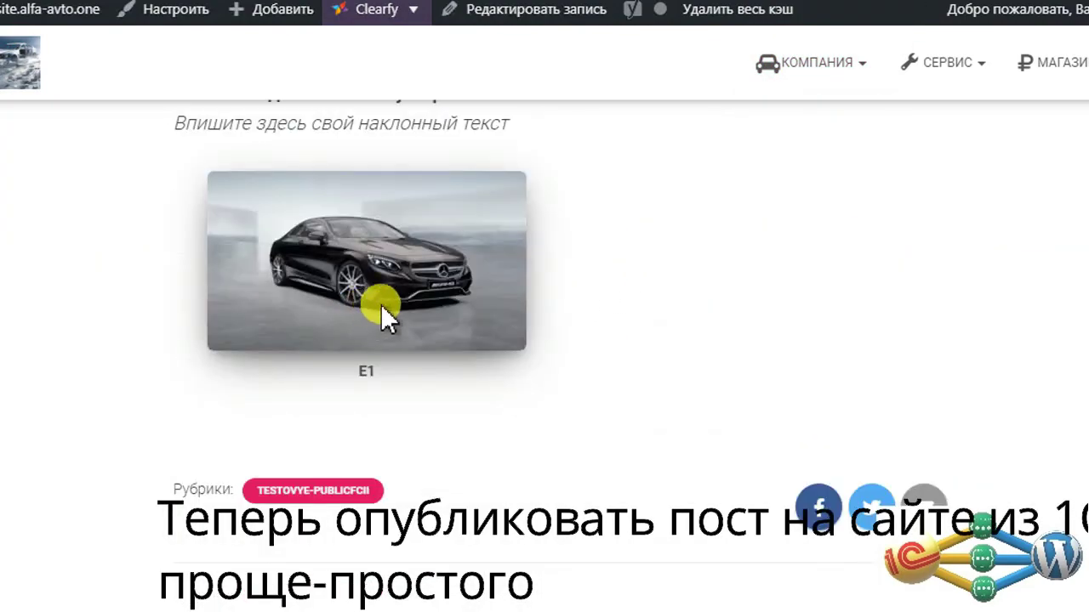
pyautogui.scroll(-2, 570, 255)
pyautogui.scroll(2, 593, 248)
pyautogui.scroll(1, 598, 253)
pyautogui.scroll(4, 598, 253)
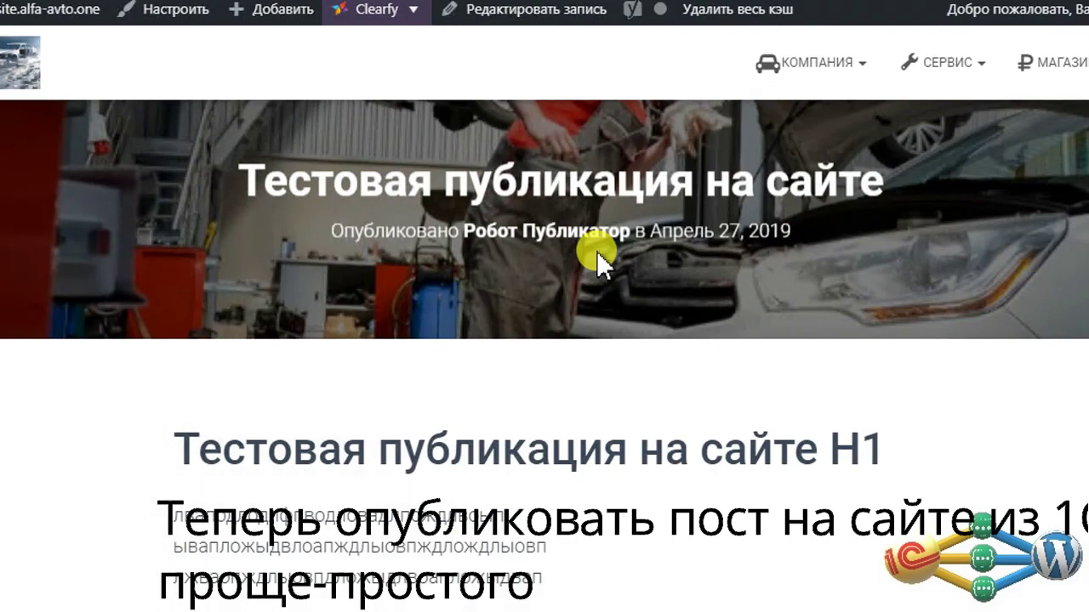
pyautogui.scroll(-3, 597, 252)
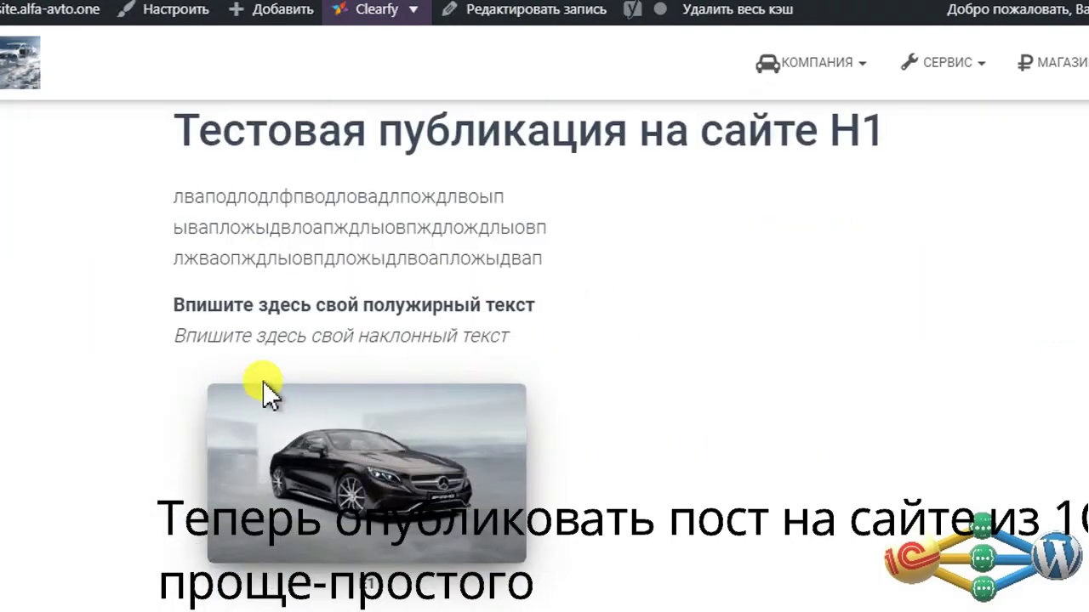